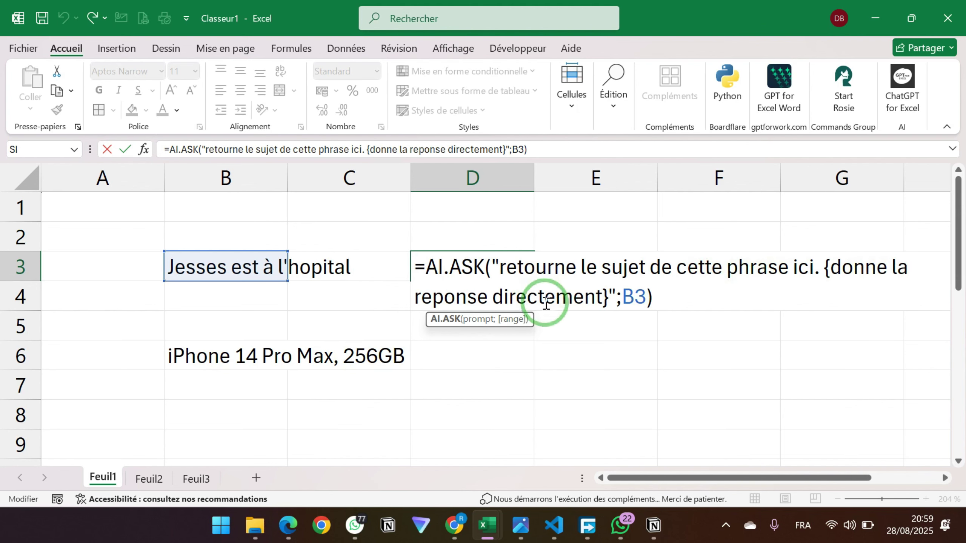
# - Confirm the AI.ASK formula in D3 and begin an AI.ASK formula in D6
pyautogui.press('Return')
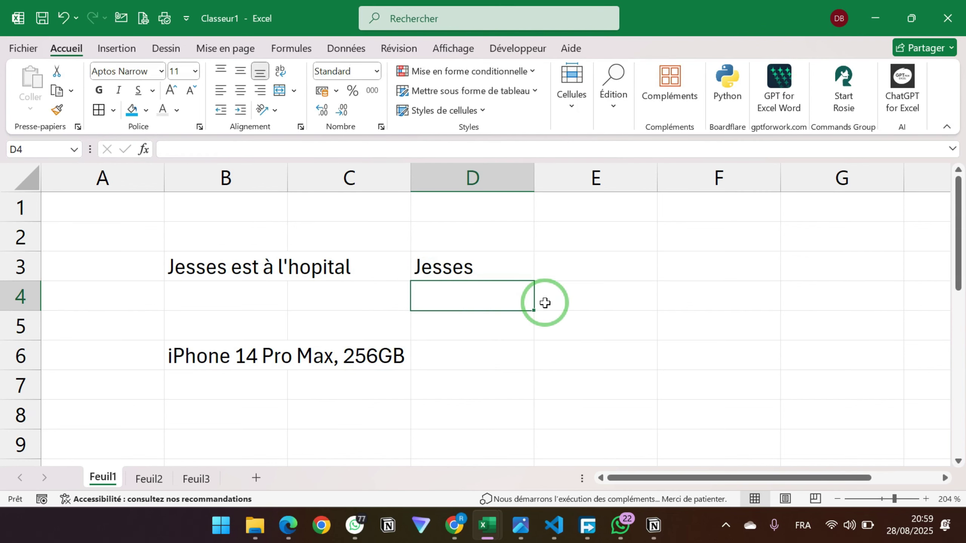
pyautogui.click(460, 353)
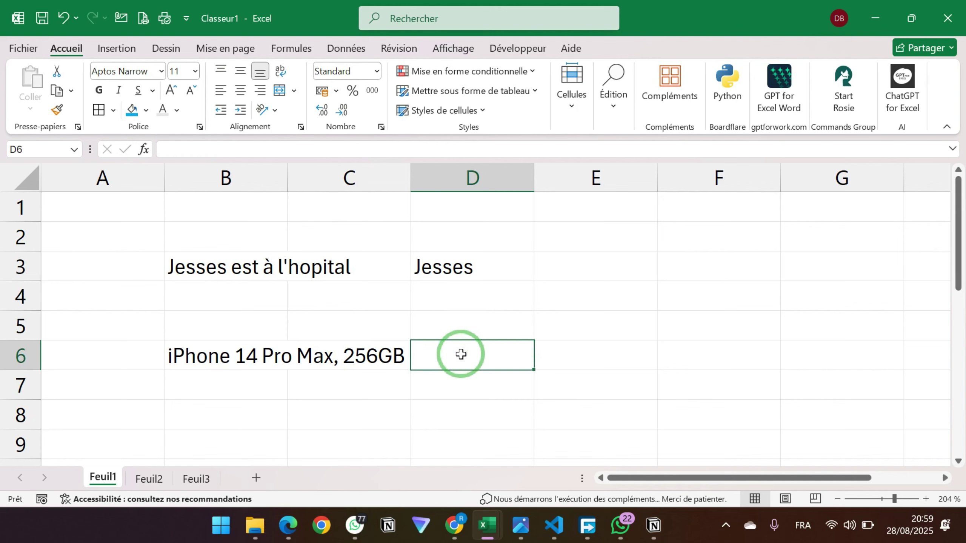
pyautogui.write('=A')
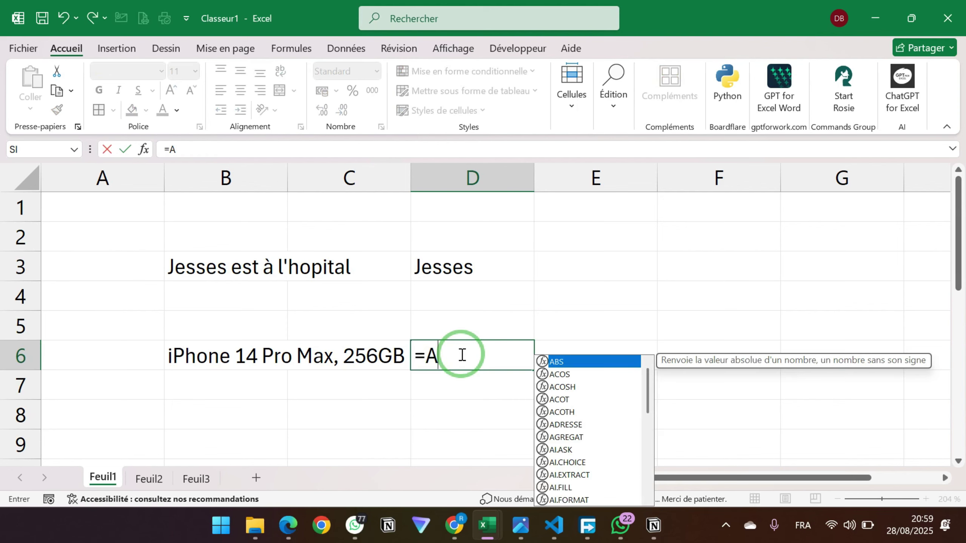
pyautogui.write('I.S')
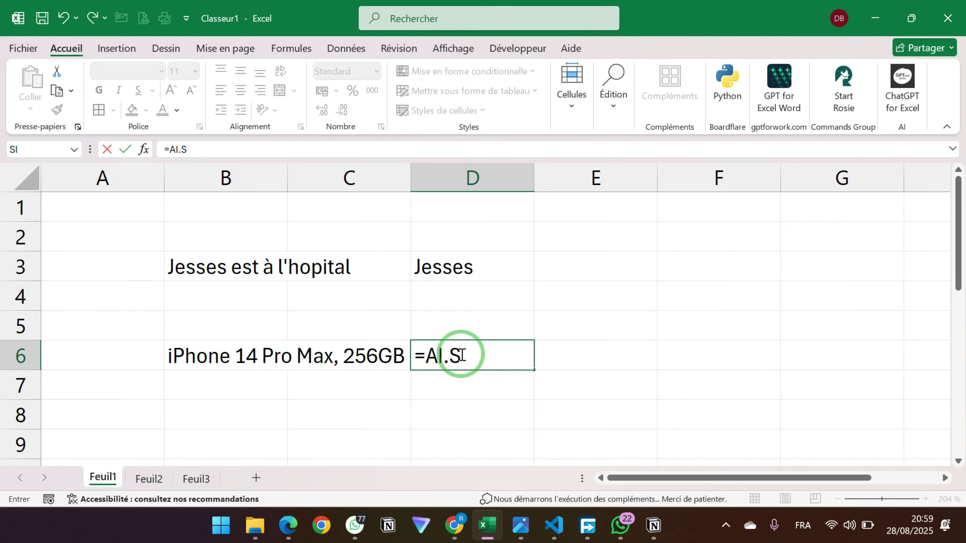
pyautogui.press('BackSpace')
pyautogui.write('ASK')
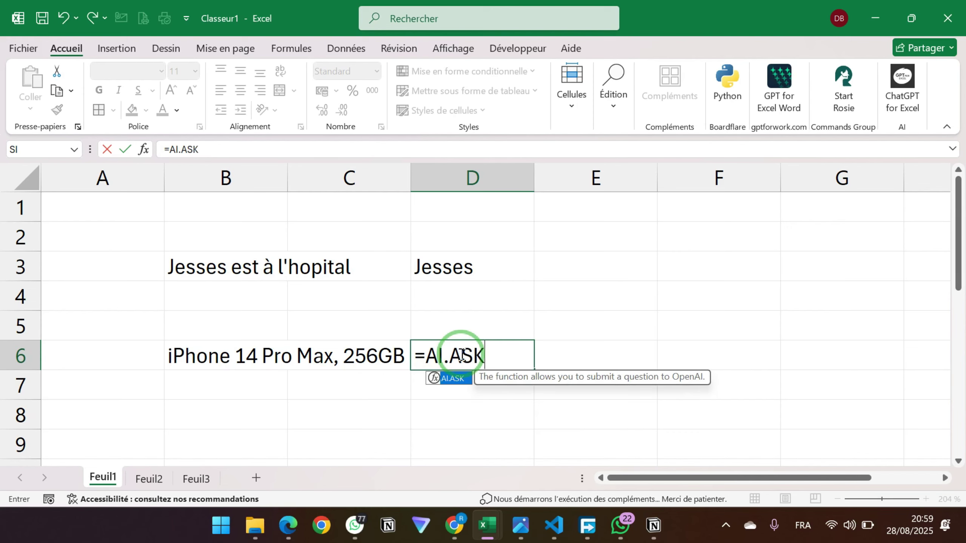
pyautogui.write('(')
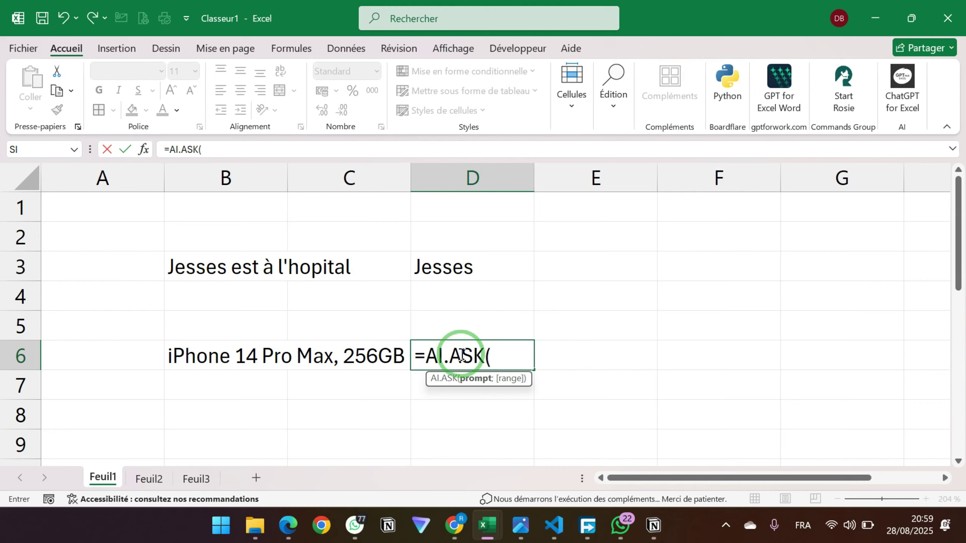
# - Write the opening of the D6 formula's prompt as "Faire sotir la catégorie de cet équipement:"
pyautogui.write('"Faire')
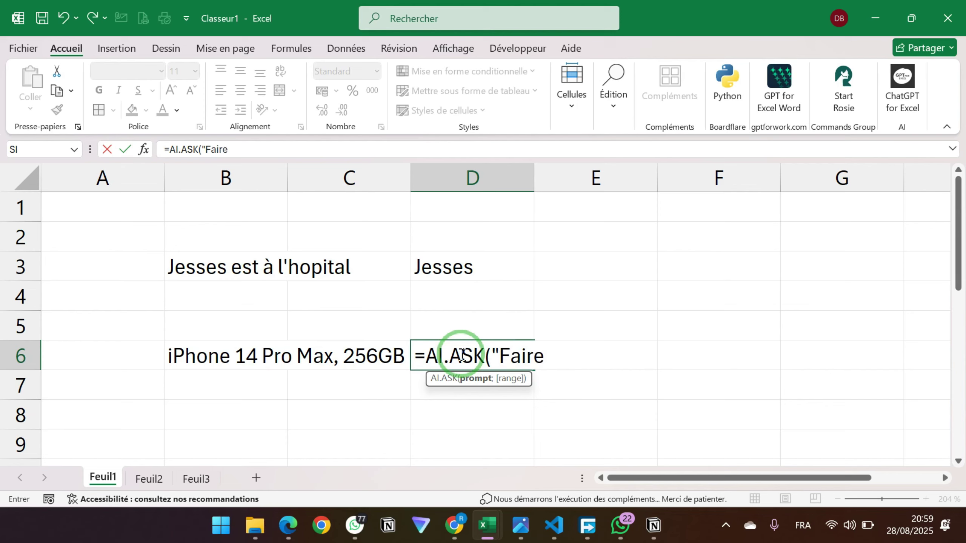
pyautogui.write(' sotri')
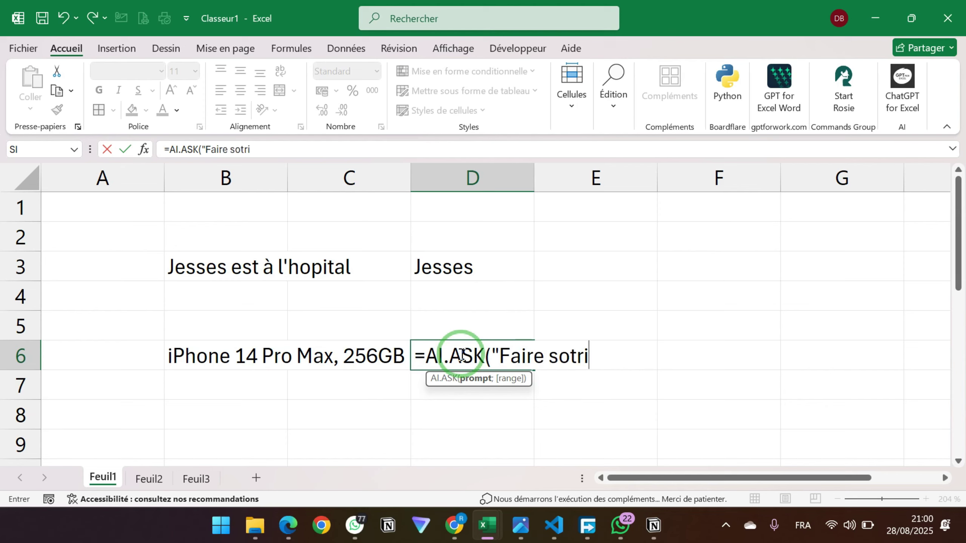
pyautogui.press('BackSpace')
pyautogui.press('BackSpace')
pyautogui.write('ir la cat')
pyautogui.press('BackSpace')
pyautogui.write('égories')
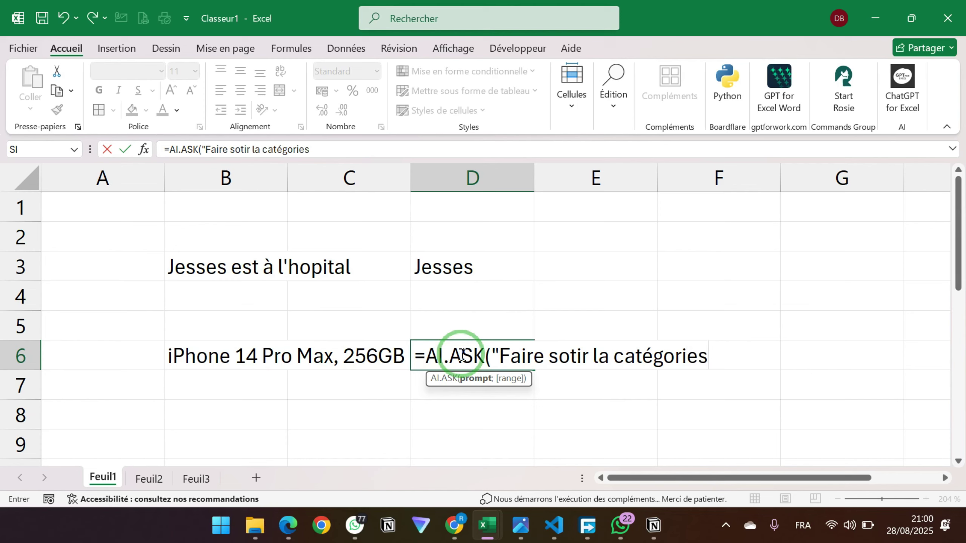
pyautogui.press('BackSpace')
pyautogui.write('de ct')
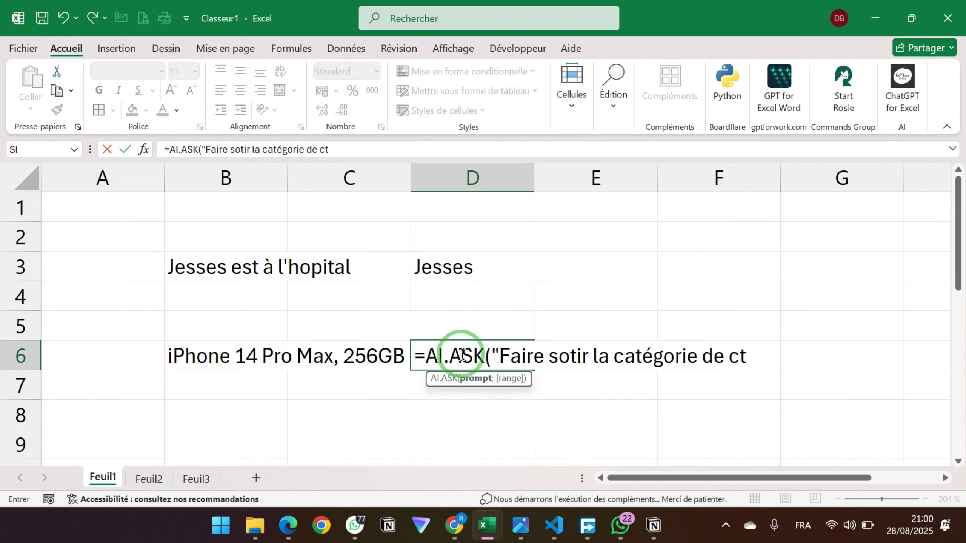
pyautogui.press('BackSpace')
pyautogui.write('et équipeme')
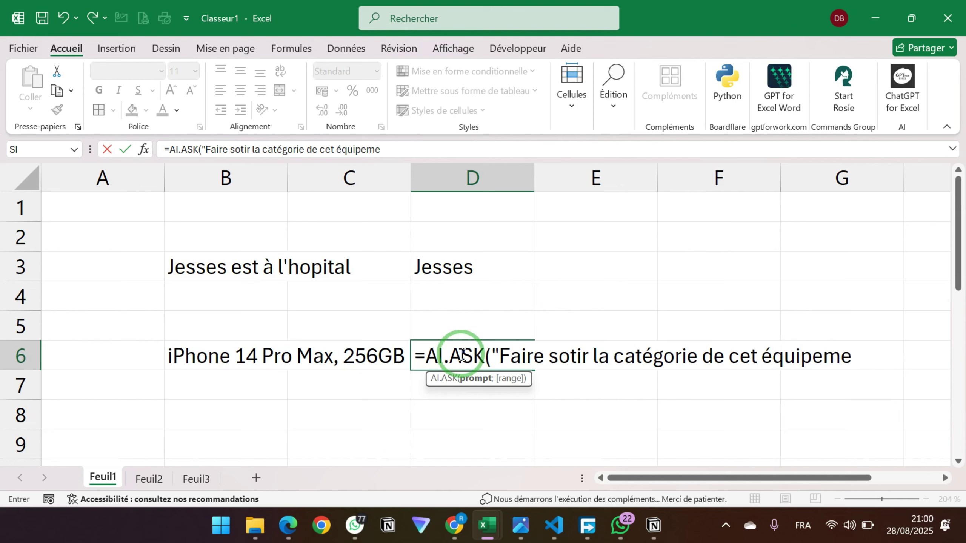
pyautogui.write('nt:{donné')
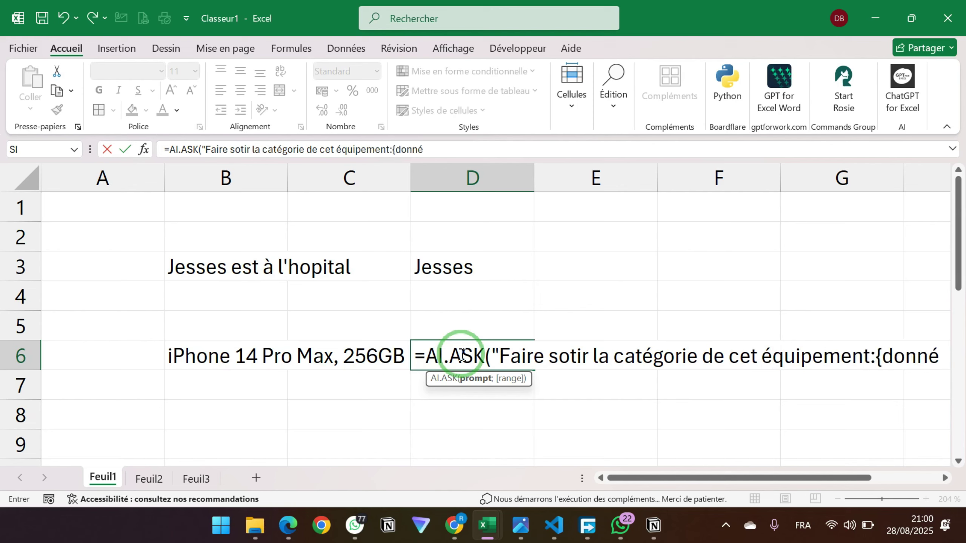
# - Complete the D6 prompt with the instruction "{donne la reponse directement}", closing the text argument
pyautogui.write('r l')
pyautogui.press('BackSpace')
pyautogui.press('BackSpace')
pyautogui.press('BackSpace')
pyautogui.write('la re')
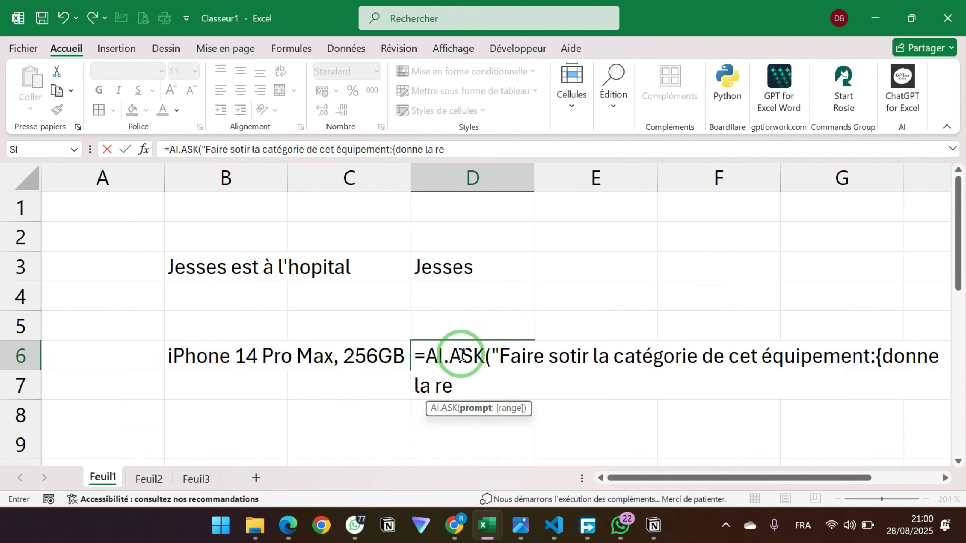
pyautogui.write('ponns')
pyautogui.press('BackSpace')
pyautogui.press('BackSpace')
pyautogui.write('s')
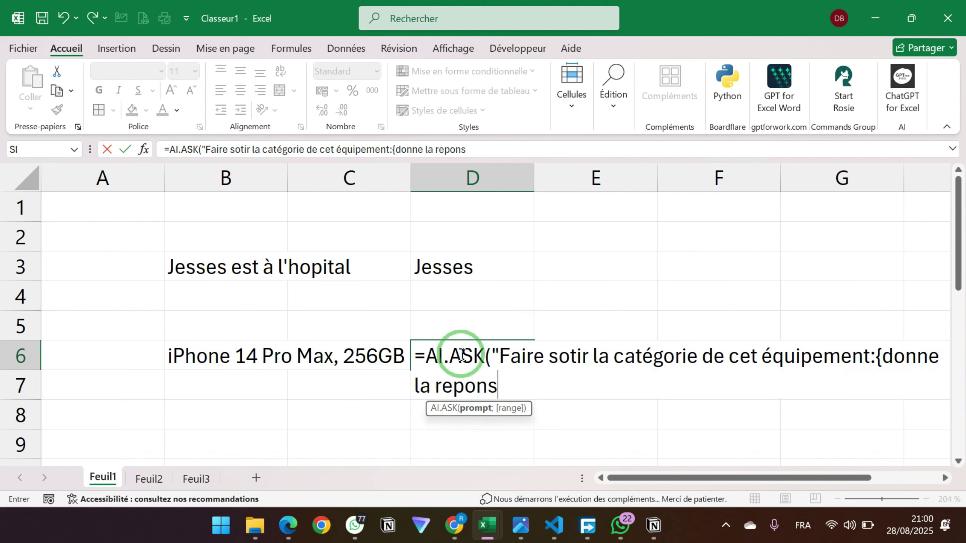
pyautogui.write('e dire')
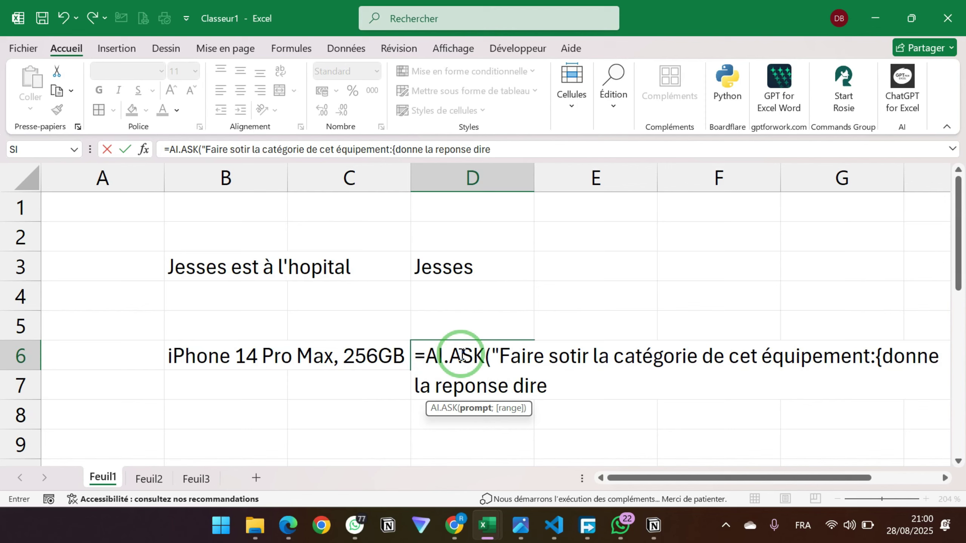
pyautogui.write('nc')
pyautogui.press('BackSpace')
pyautogui.press('BackSpace')
pyautogui.write('ctement')
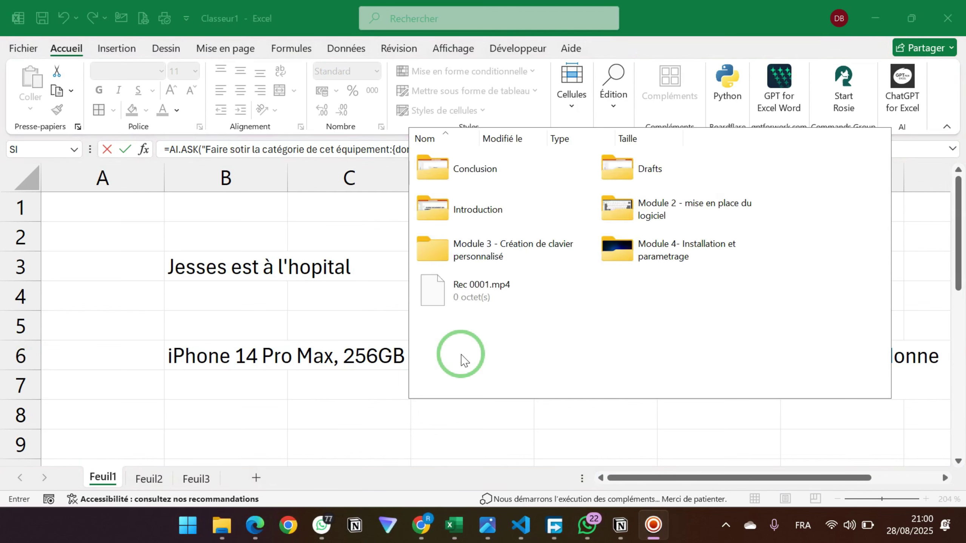
pyautogui.click(382, 289)
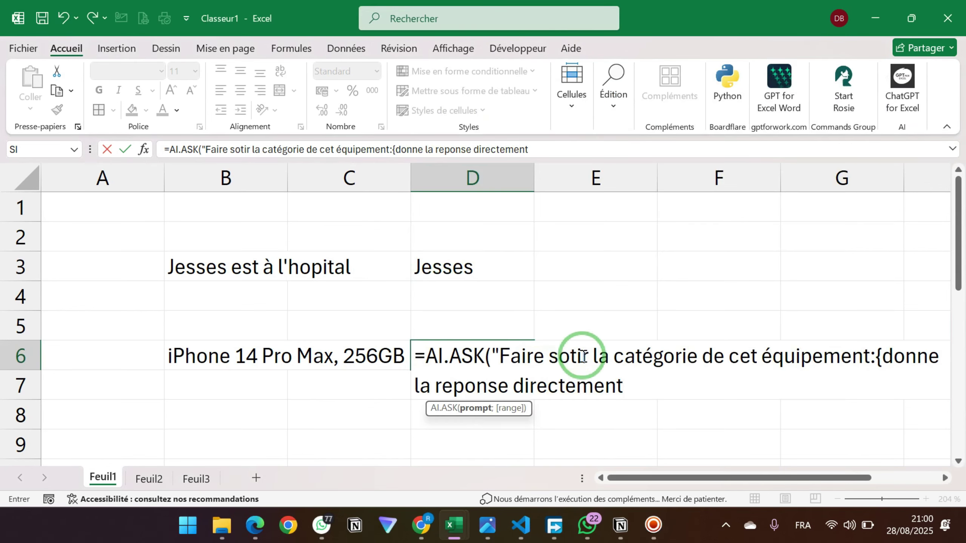
pyautogui.click(633, 386)
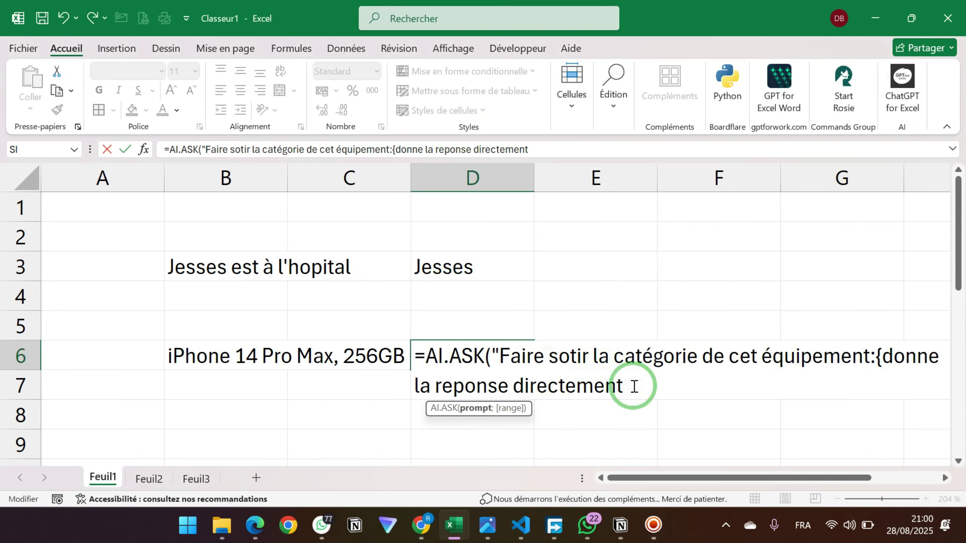
pyautogui.write('}";')
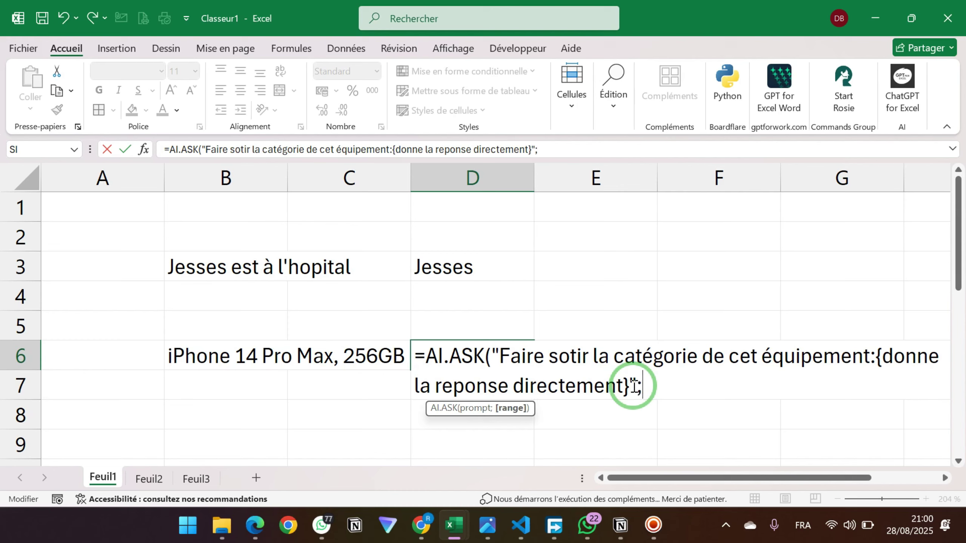
# - Use cell B6 as the range argument and enter the AI.ASK formula in D6
pyautogui.click(244, 343)
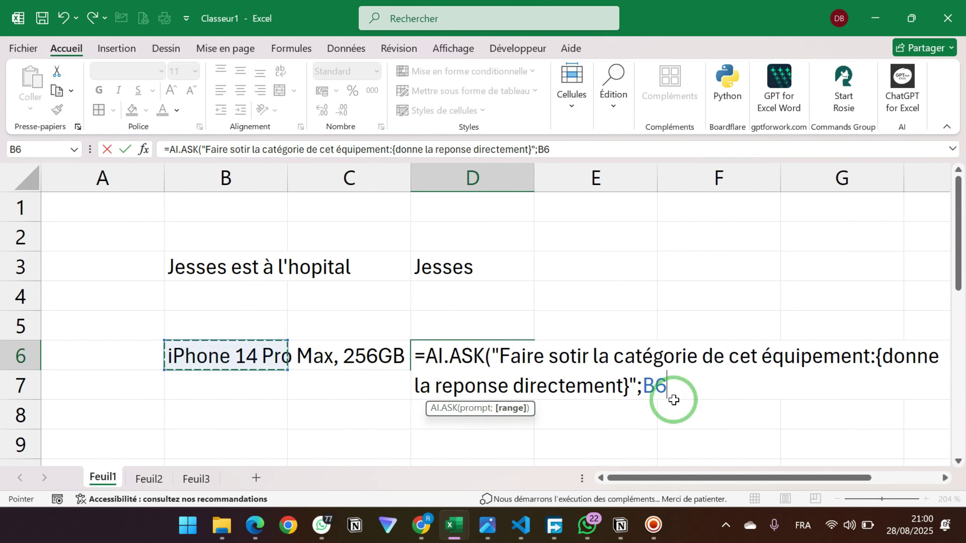
pyautogui.write(')')
pyautogui.press('Return')
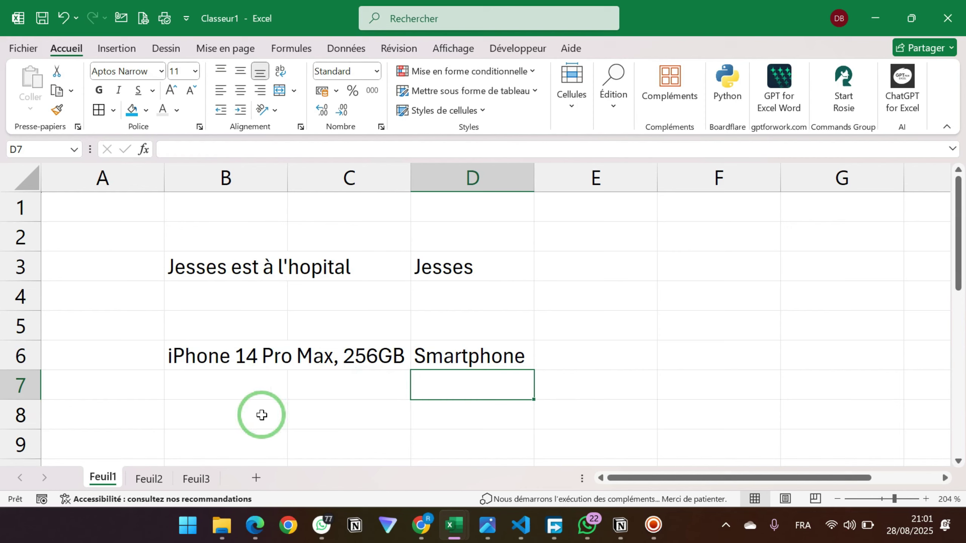
# - Search the available add-ins for "ChatGPT for Excel"
pyautogui.click(244, 413)
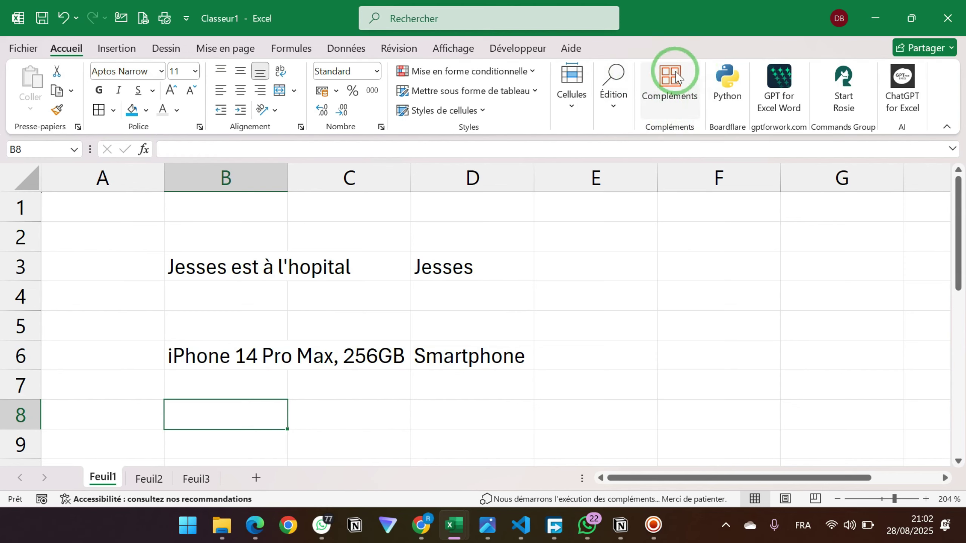
pyautogui.click(670, 85)
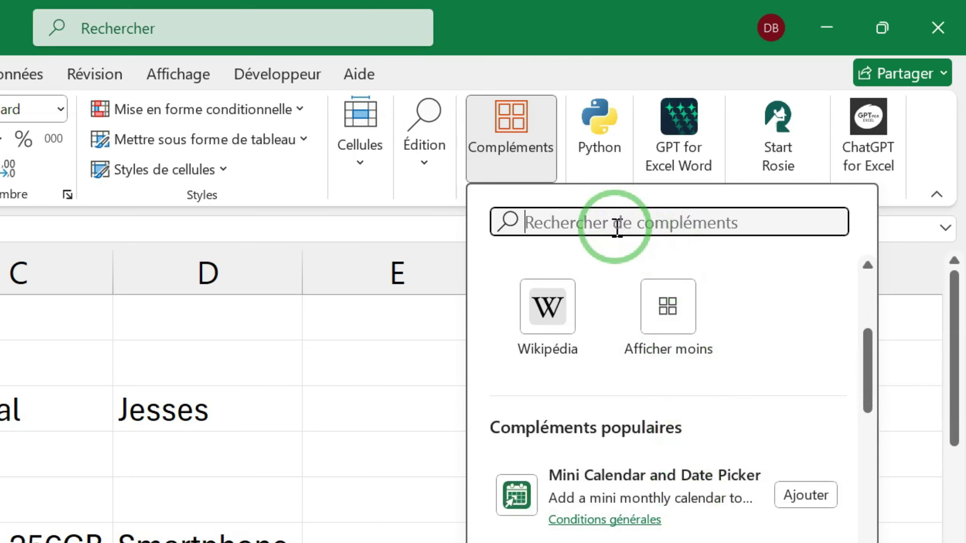
pyautogui.click(617, 227)
pyautogui.write('Chat')
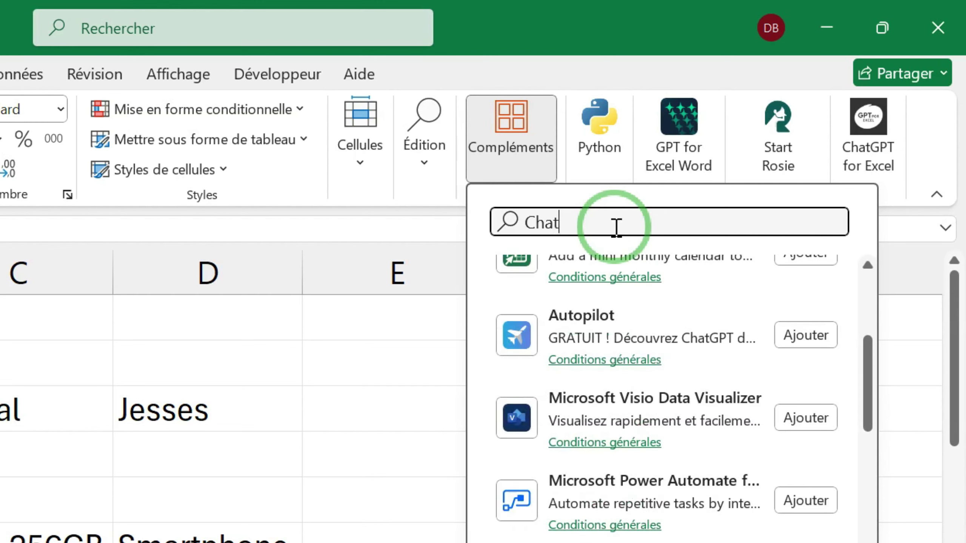
pyautogui.write('GPT fo')
pyautogui.write('r E')
pyautogui.write('xel')
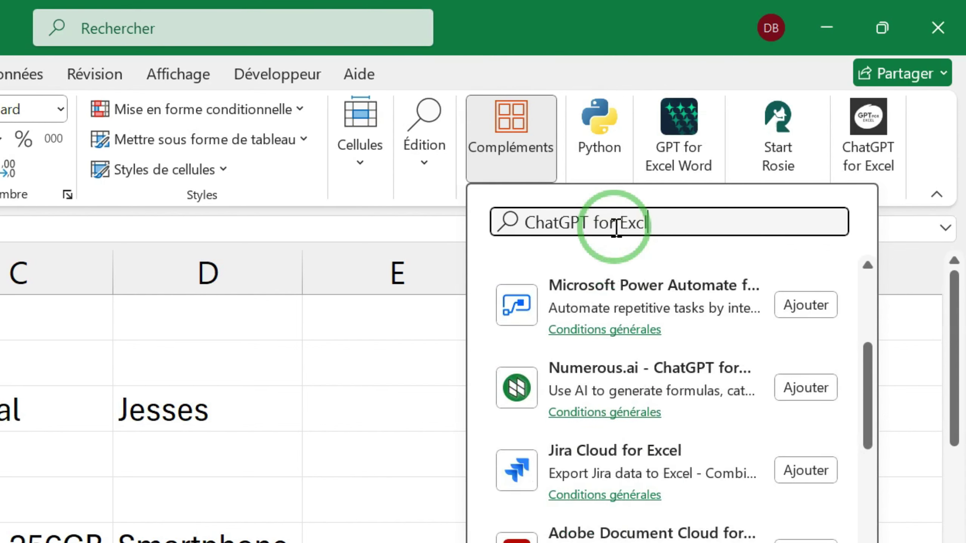
pyautogui.press('BackSpace')
pyautogui.press('BackSpace')
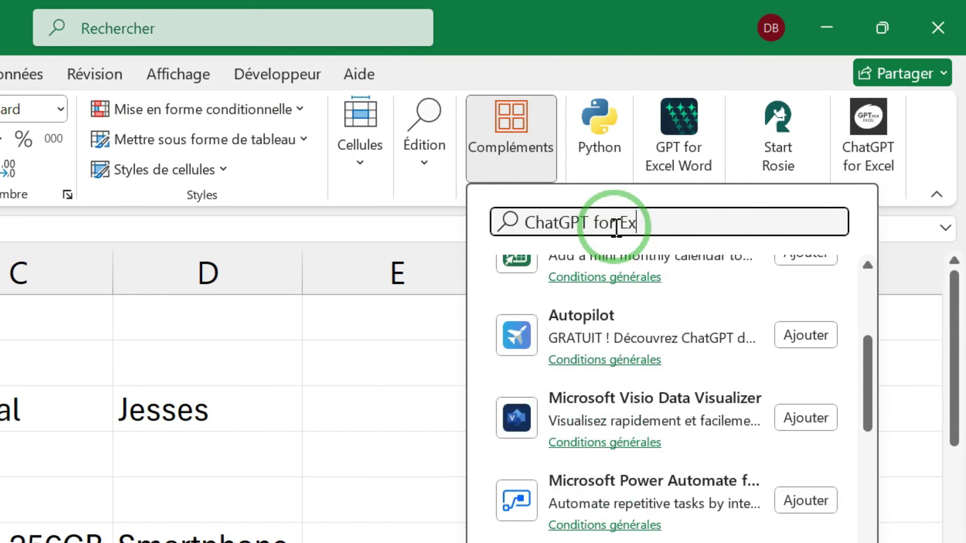
pyautogui.write('c')
pyautogui.press('BackSpace')
pyautogui.write('cel')
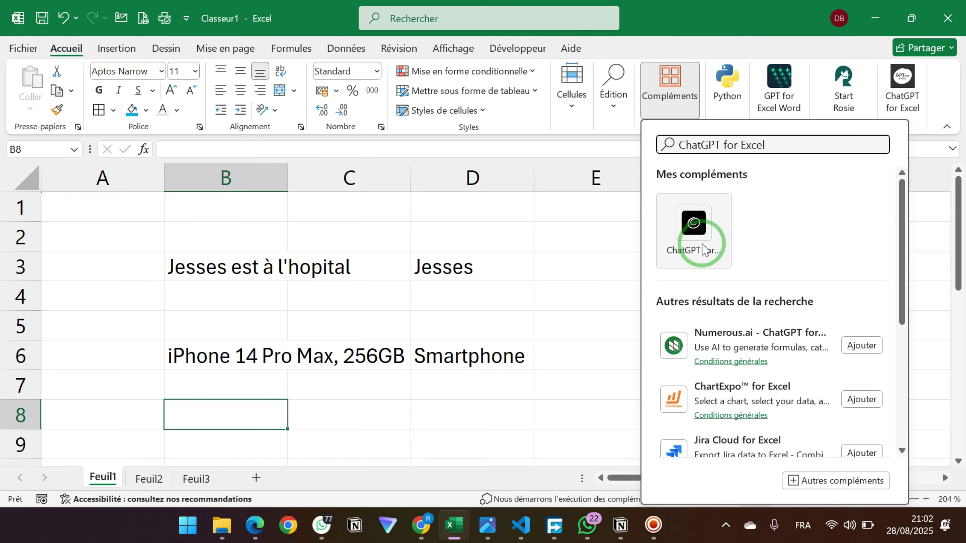
# - Open the ChatGPT for Excel add-in and review its function status, tips and remaining free-trial AI calls
pyautogui.scroll(-4, 798, 310)
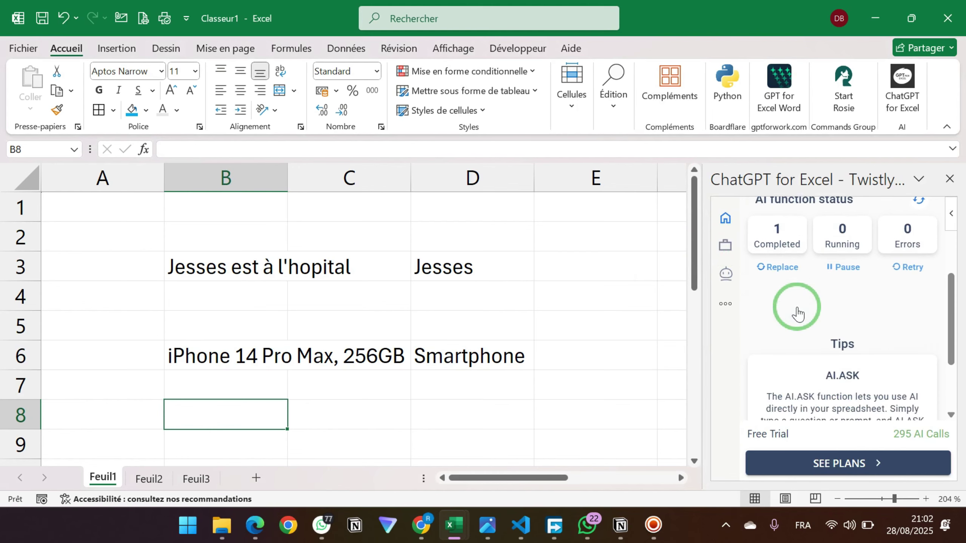
pyautogui.scroll(3, 797, 310)
pyautogui.scroll(-6, 798, 310)
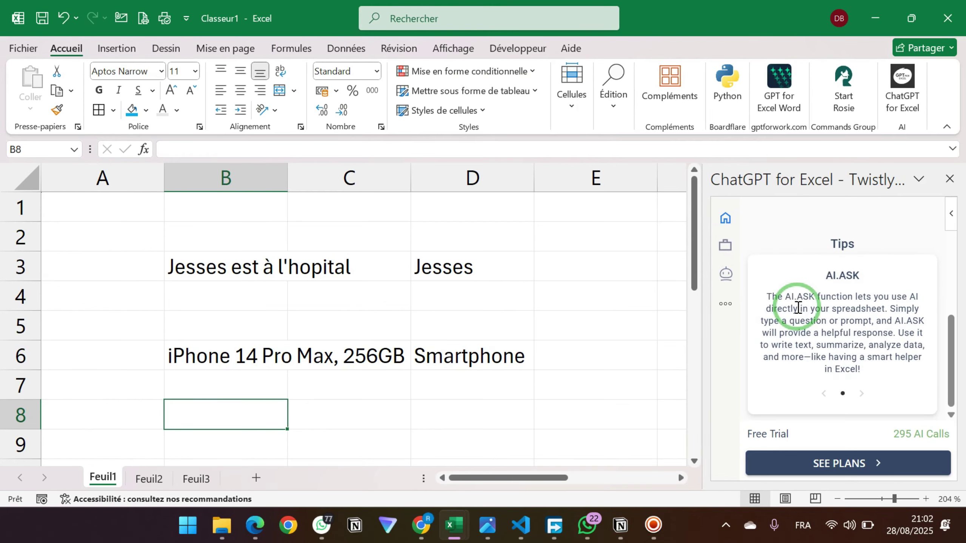
pyautogui.scroll(6, 797, 308)
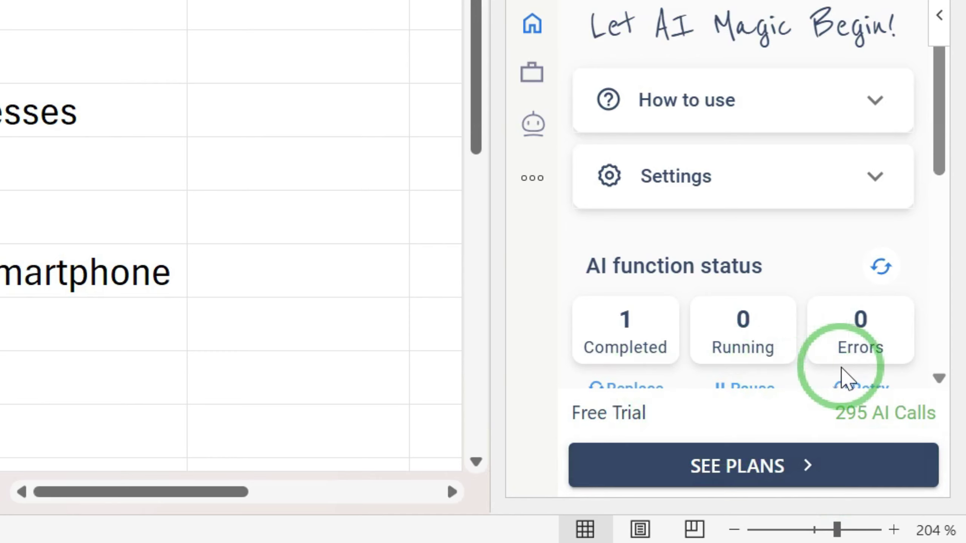
pyautogui.click(832, 411)
pyautogui.moveTo(832, 411); pyautogui.dragTo(864, 410)
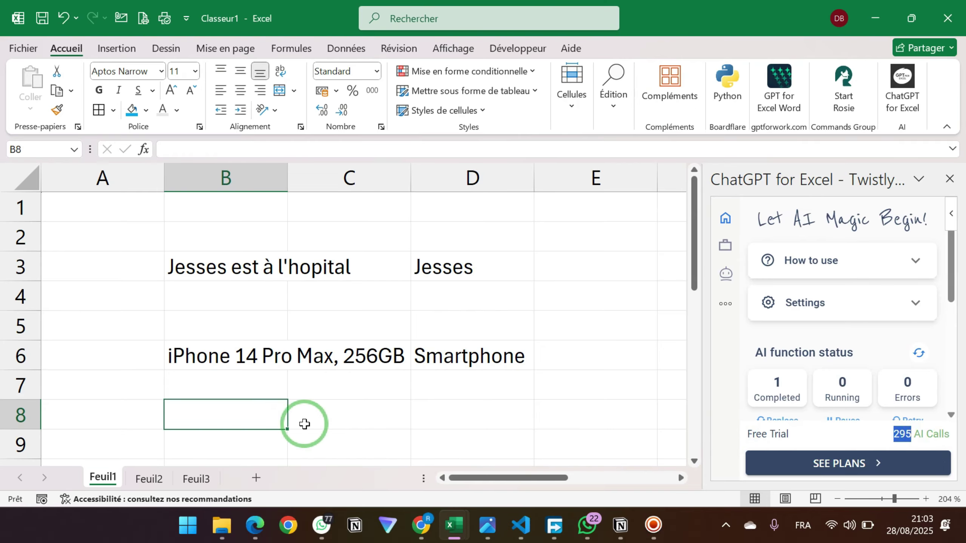
# - Enter 16 in cell B8 and 10 in cell C8 as sample numbers
pyautogui.click(273, 418)
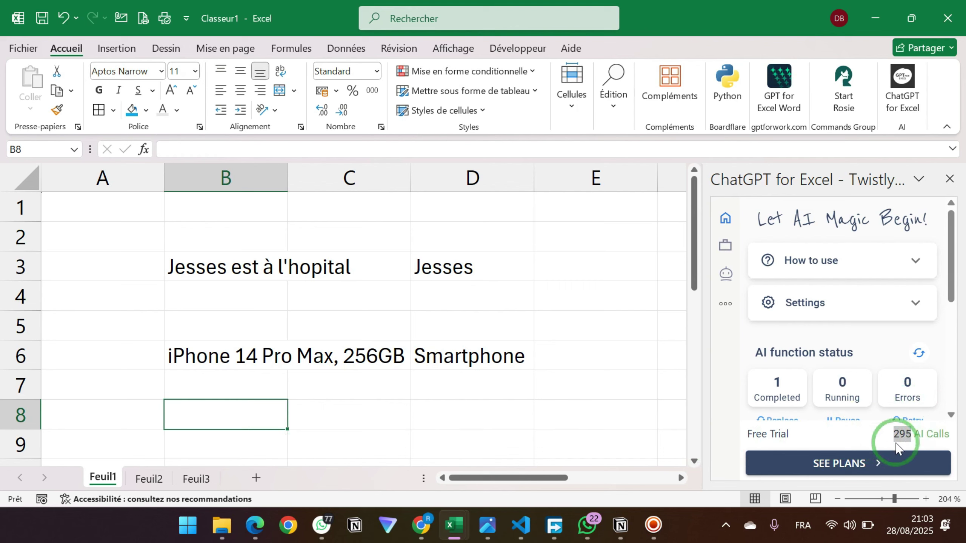
pyautogui.click(209, 420)
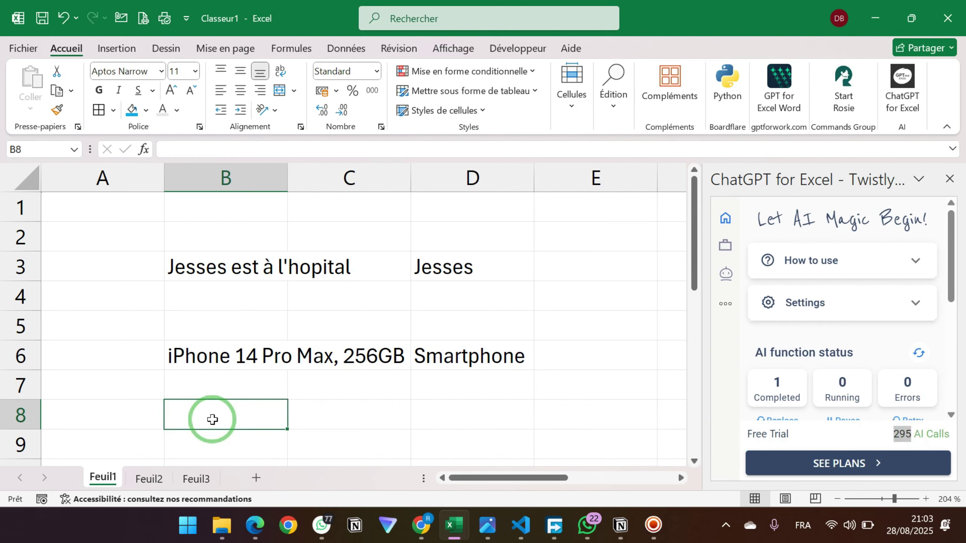
pyautogui.write('16')
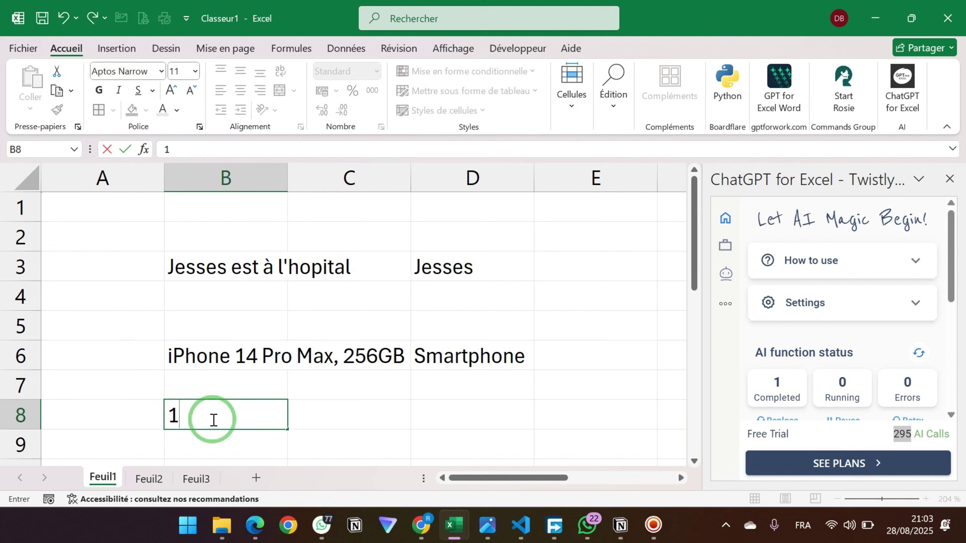
pyautogui.write('10')
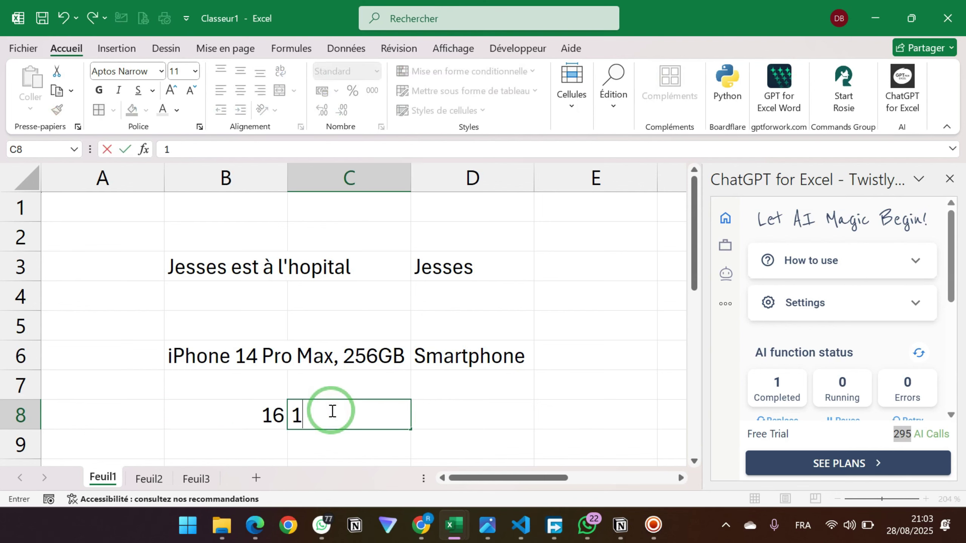
pyautogui.click(474, 409)
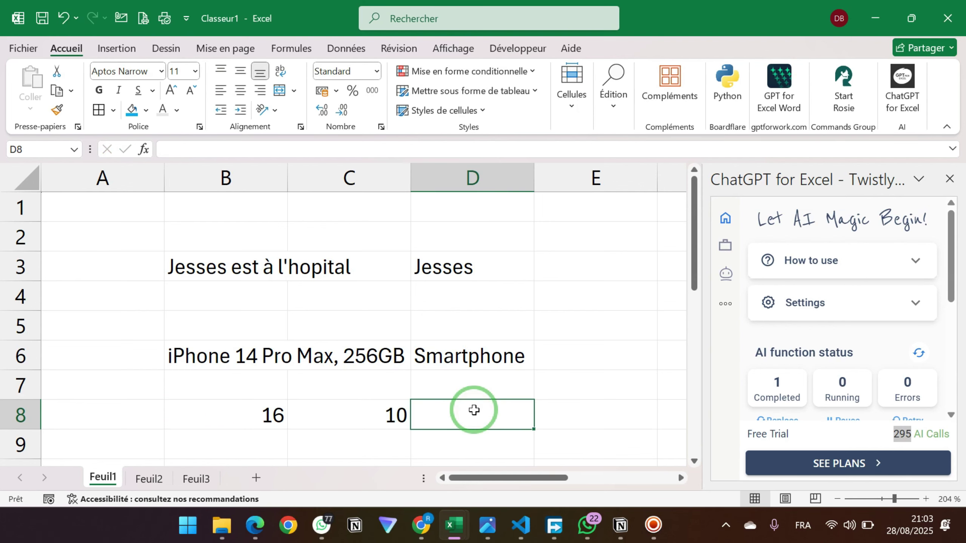
pyautogui.write('=')
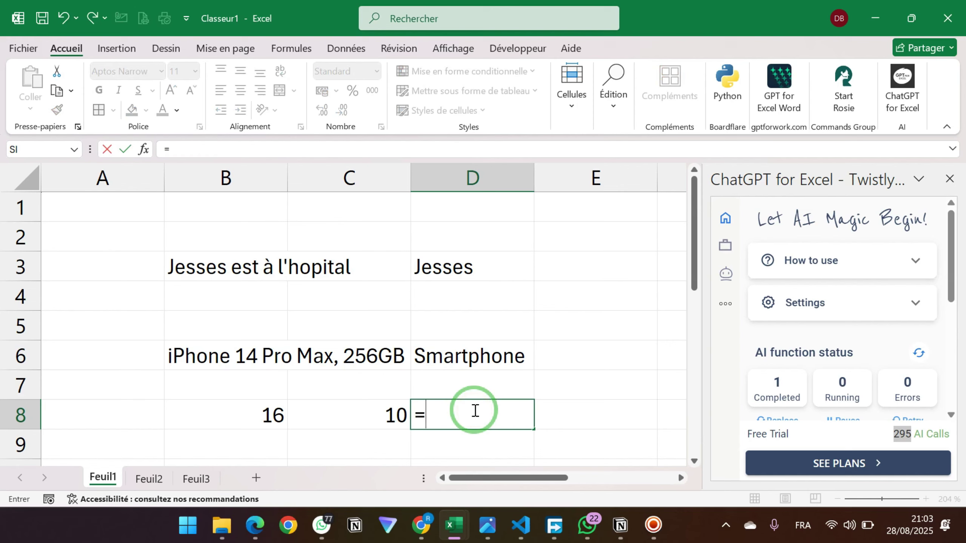
pyautogui.click(282, 409)
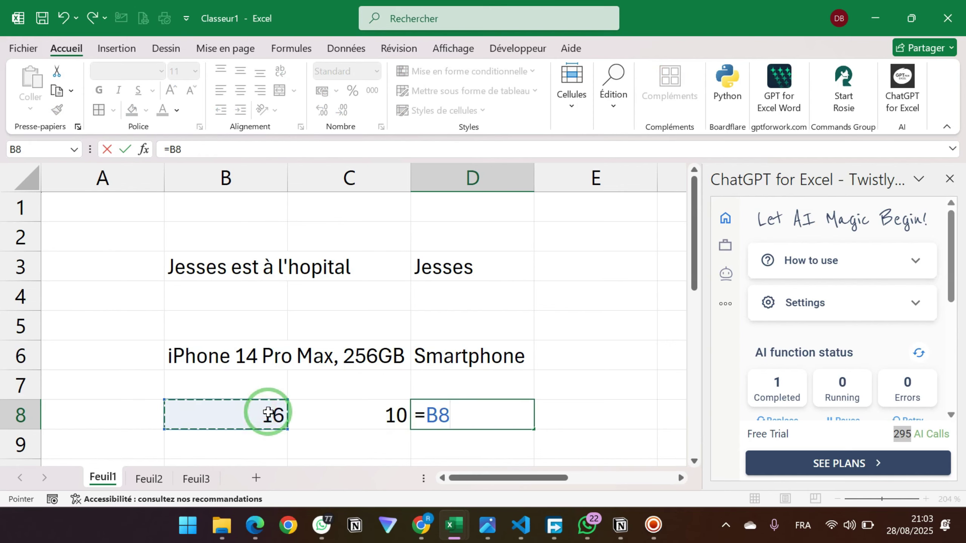
pyautogui.press('BackSpace')
pyautogui.press('BackSpace')
pyautogui.press('BackSpace')
pyautogui.press('Escape')
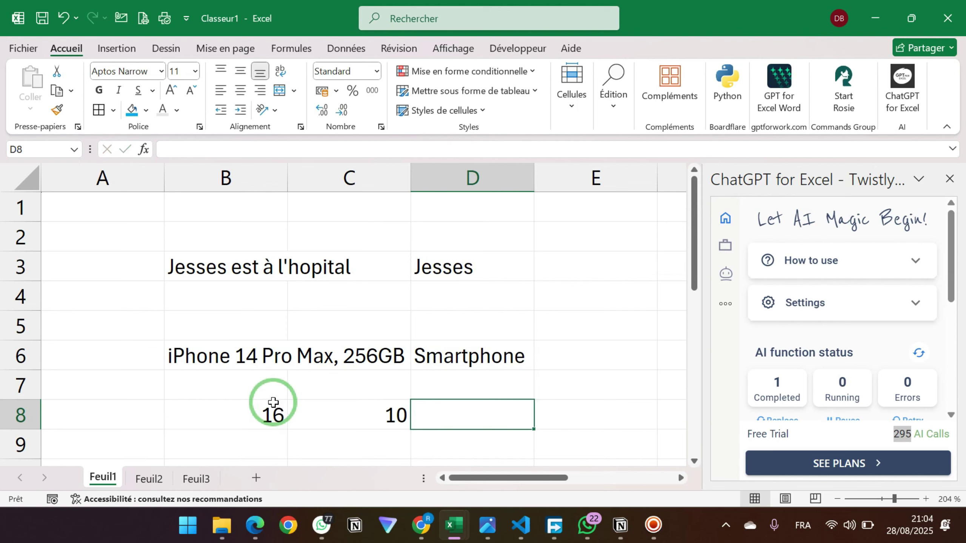
# - Fill column B from B8 to B10 with the series 16 to 18, and copy the 10 in C8 down to C10
pyautogui.click(283, 415)
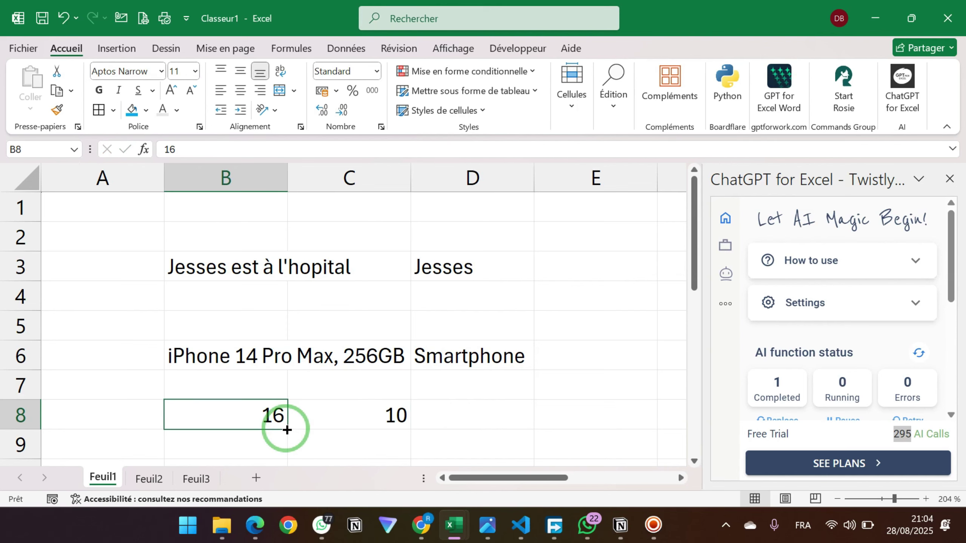
pyautogui.scroll(-2, 296, 397)
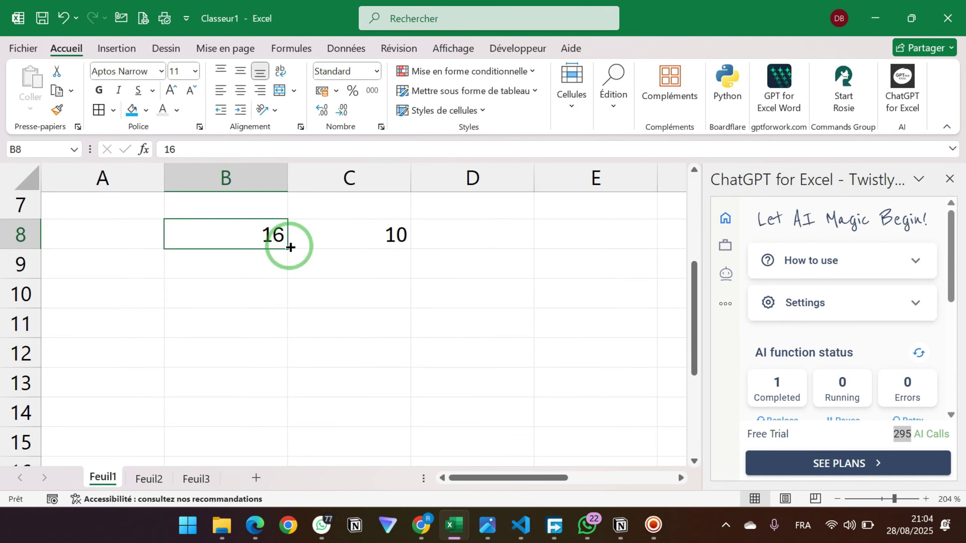
pyautogui.moveTo(289, 245); pyautogui.dragTo(289, 316)
pyautogui.click(364, 233)
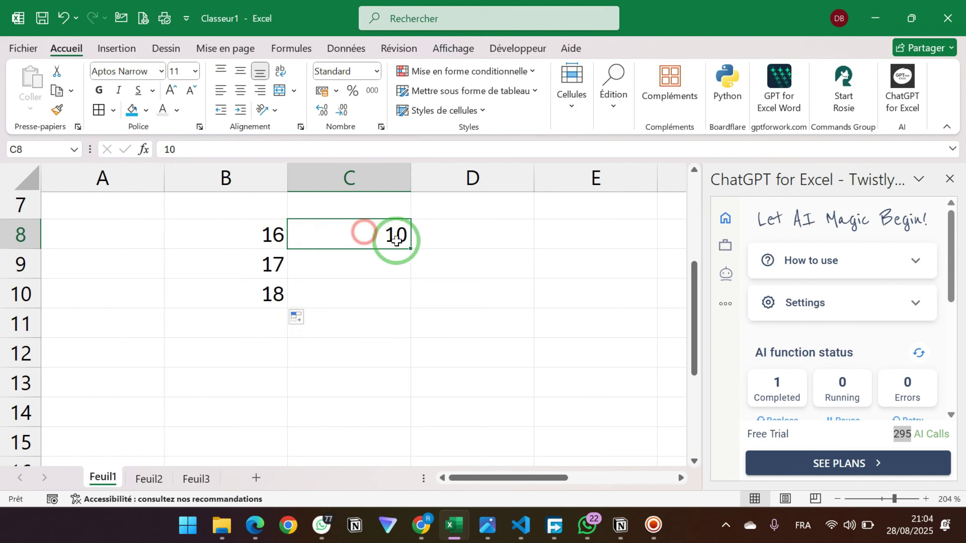
pyautogui.moveTo(407, 248); pyautogui.dragTo(401, 306)
# - Start an AI.ASK formula in D8 whose text prompt begins with "Calcul la moyenne"
pyautogui.click(444, 234)
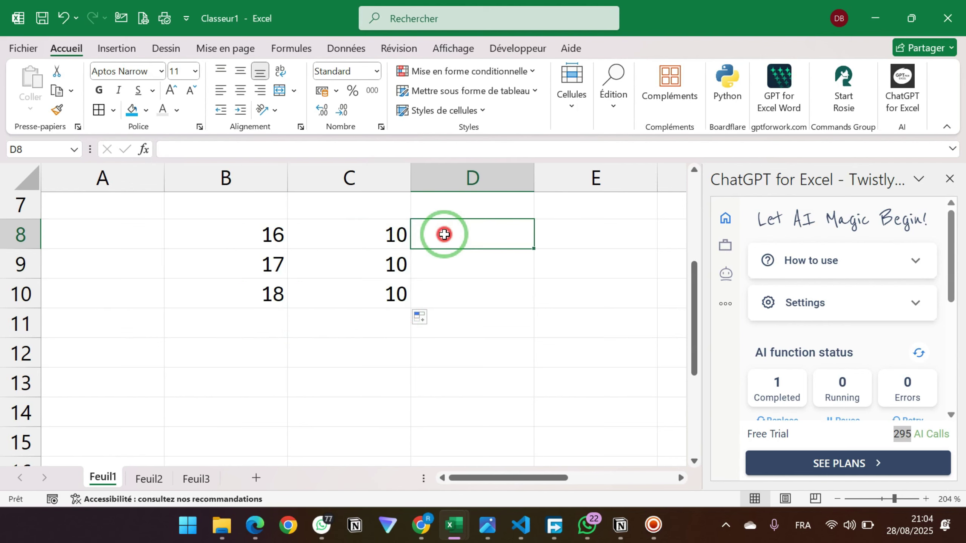
pyautogui.write('=')
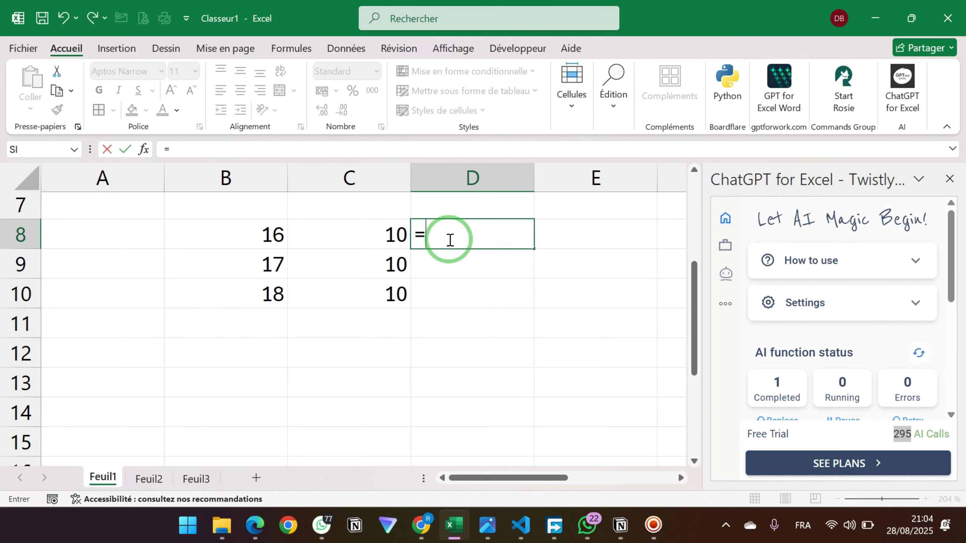
pyautogui.write('A')
pyautogui.press('BackSpace')
pyautogui.write('A')
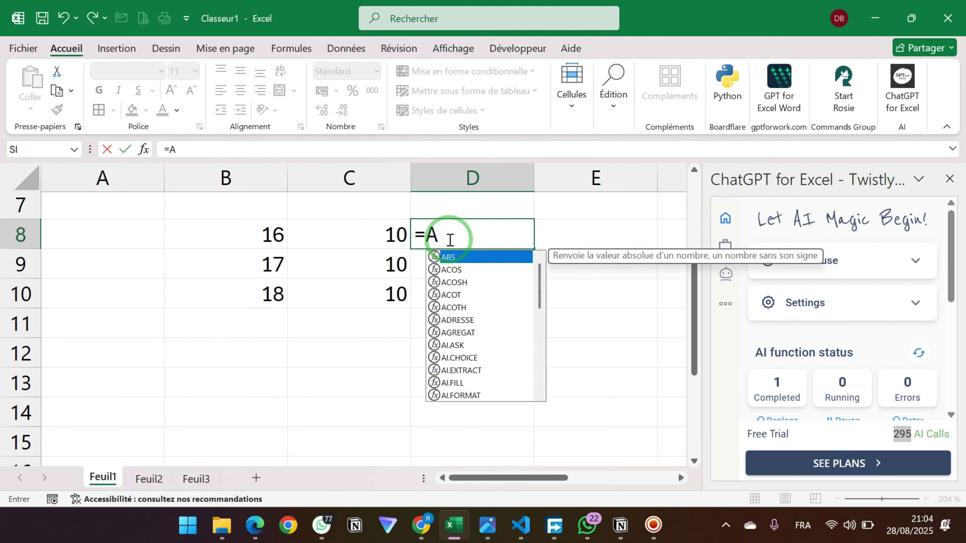
pyautogui.write('I.ASK')
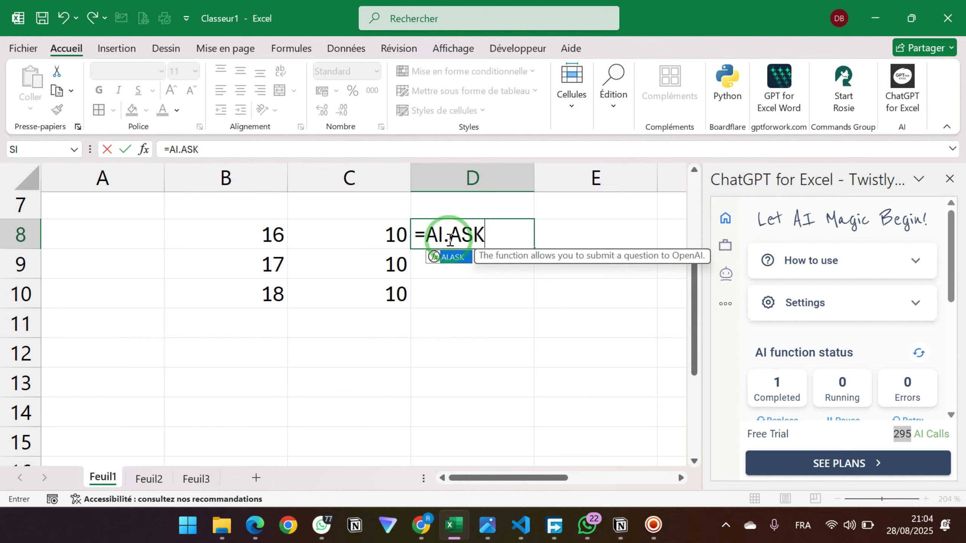
pyautogui.write('("')
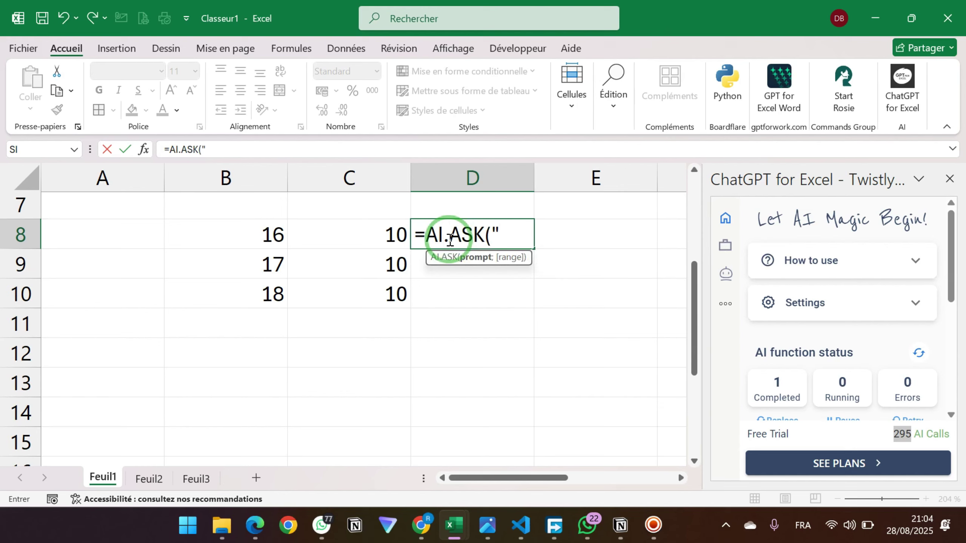
pyautogui.write('CLa')
pyautogui.press('BackSpace')
pyautogui.press('BackSpace')
pyautogui.write('alcul la')
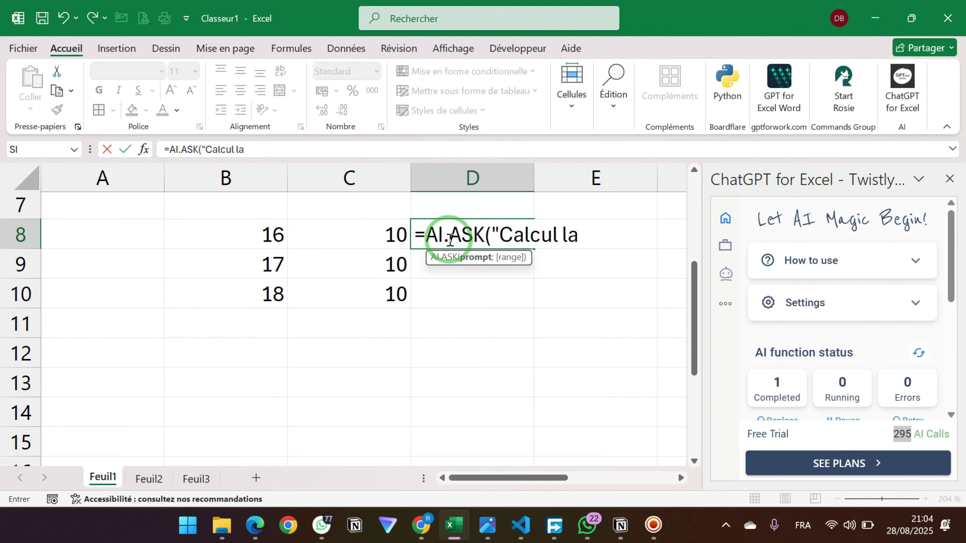
pyautogui.write(' moyenne')
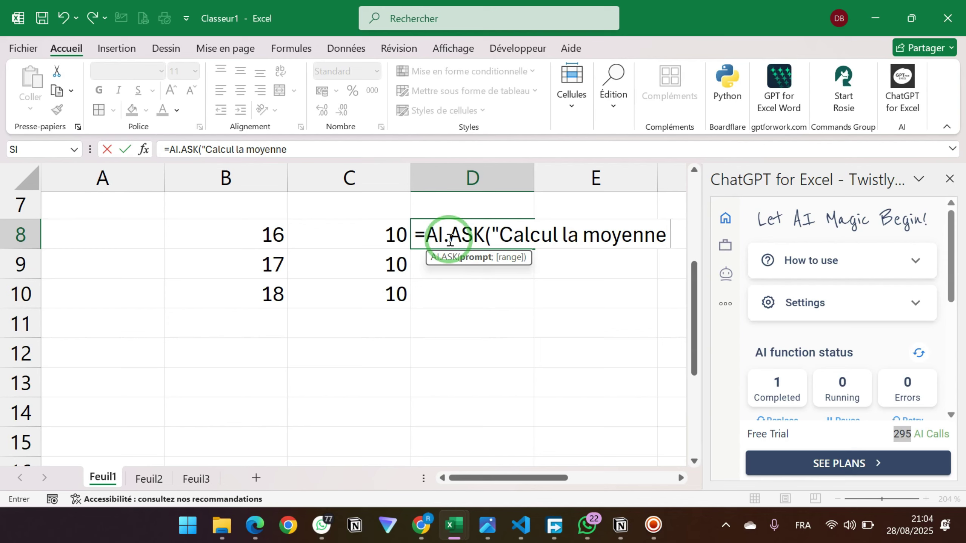
# - Complete the D8 prompt with ":{donne la reponse directement}" and close the text argument and the parenthesis
pyautogui.write(' :{donne')
pyautogui.press('BackSpace')
pyautogui.press('BackSpace')
pyautogui.write('donne')
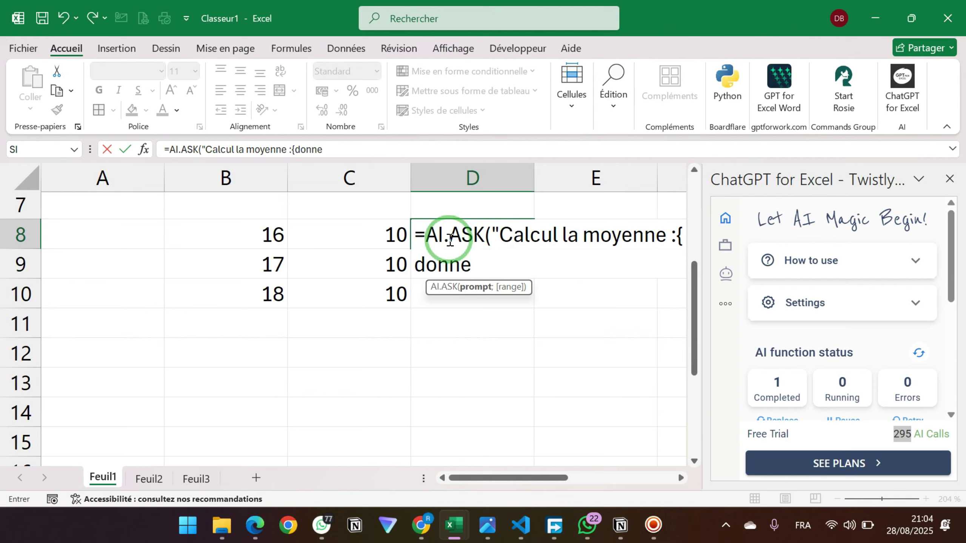
pyautogui.write(' la re')
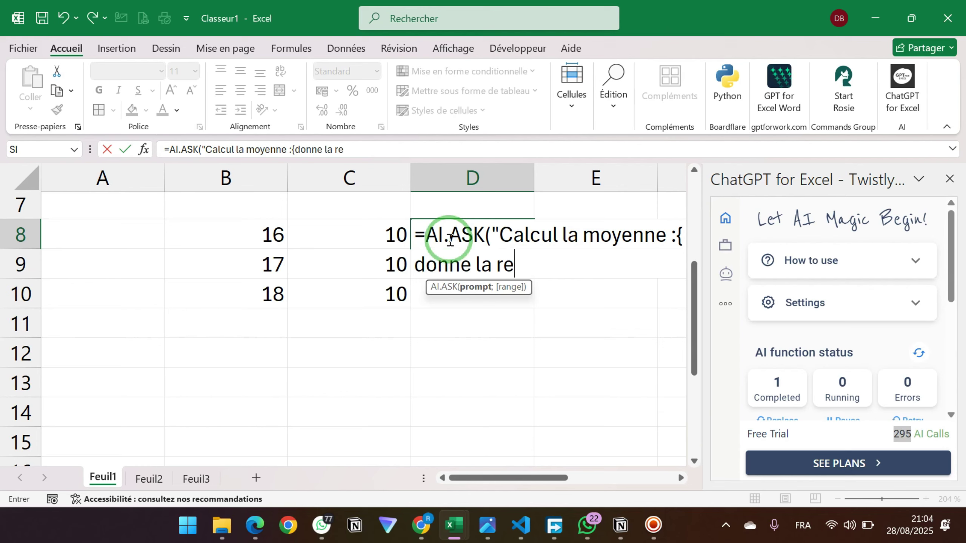
pyautogui.write('ponse')
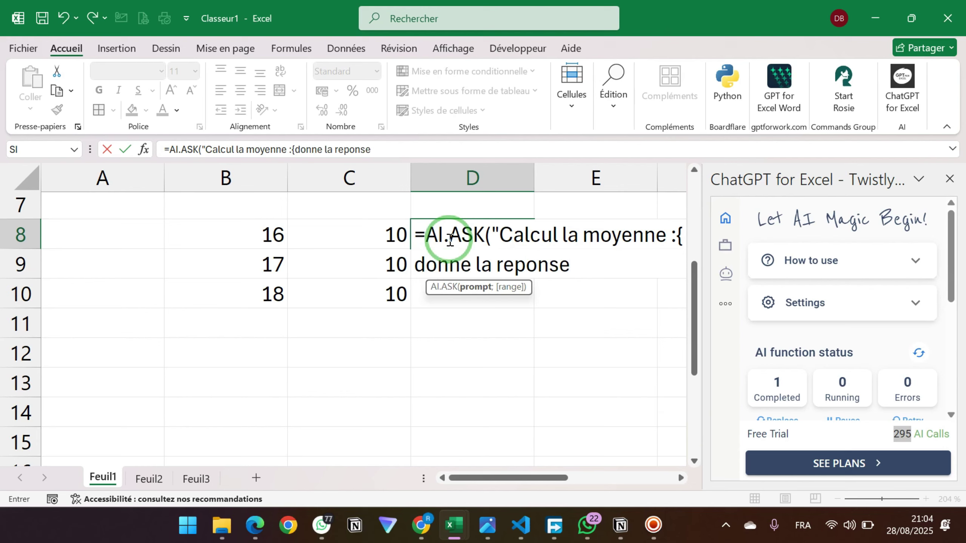
pyautogui.write(' diren')
pyautogui.press('BackSpace')
pyautogui.write('c')
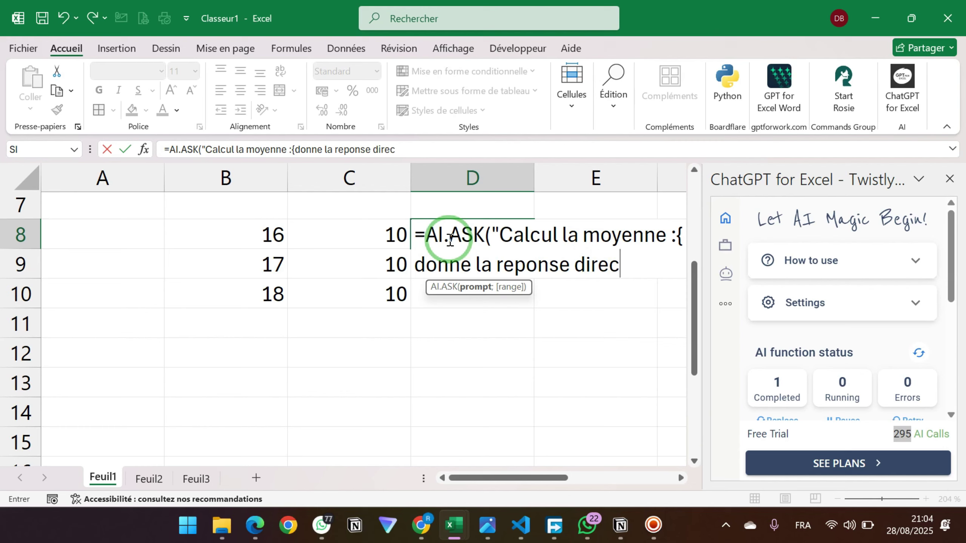
pyautogui.write('tement')
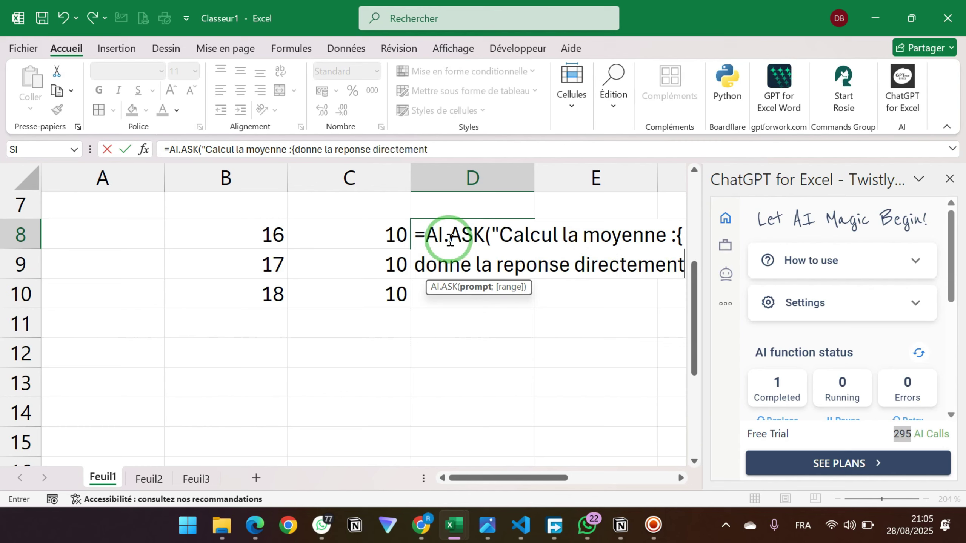
pyautogui.write('}')
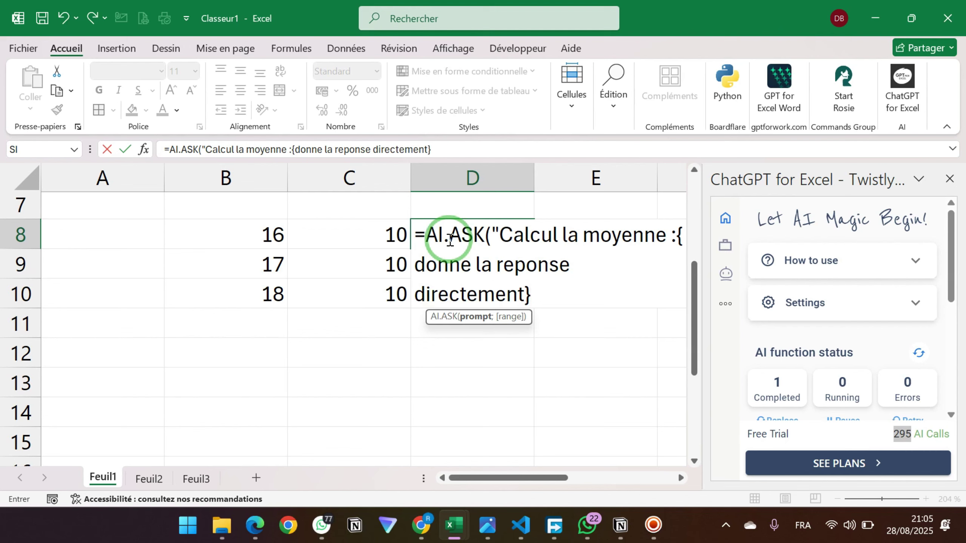
pyautogui.click(531, 293)
pyautogui.write('")')
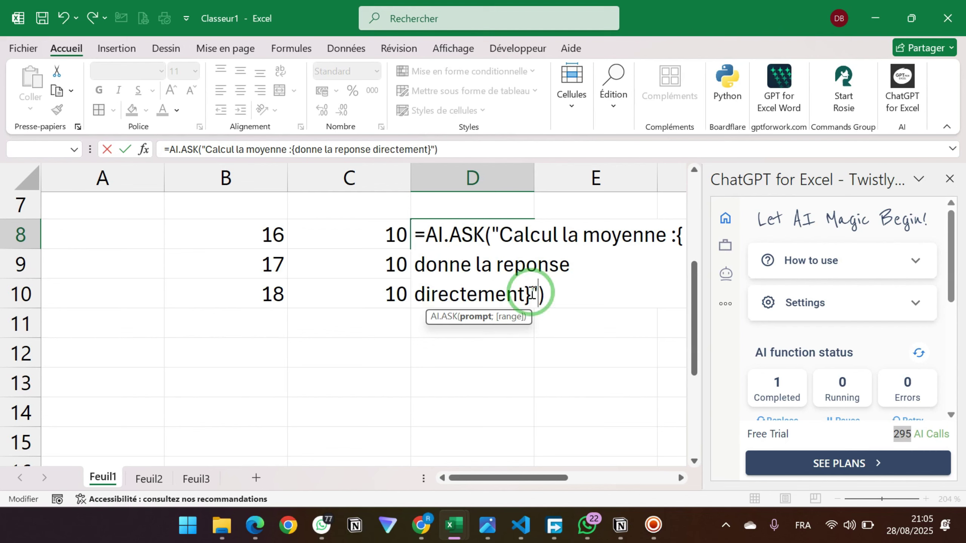
# - Add B8:C8 as the range argument and enter the AI.ASK formula in D8
pyautogui.write(';')
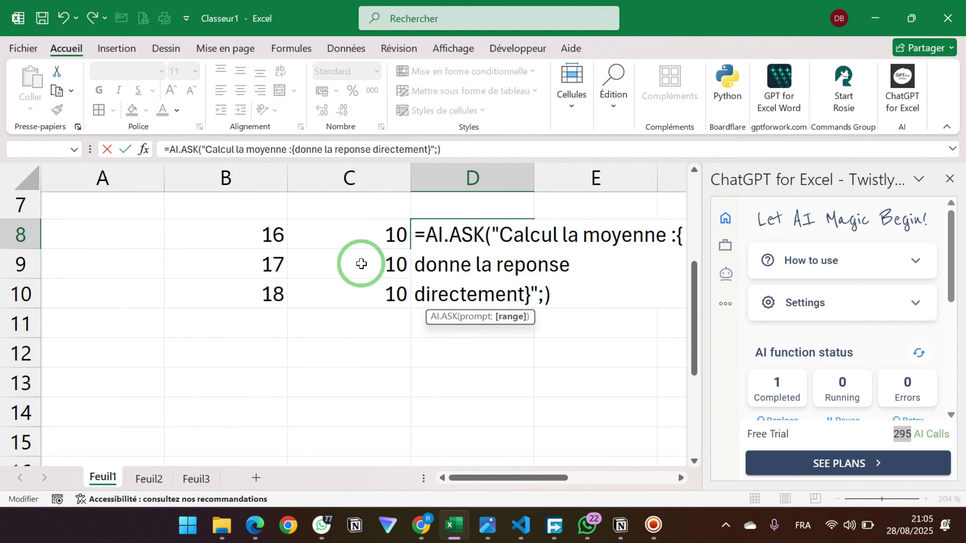
pyautogui.moveTo(278, 234); pyautogui.dragTo(335, 238)
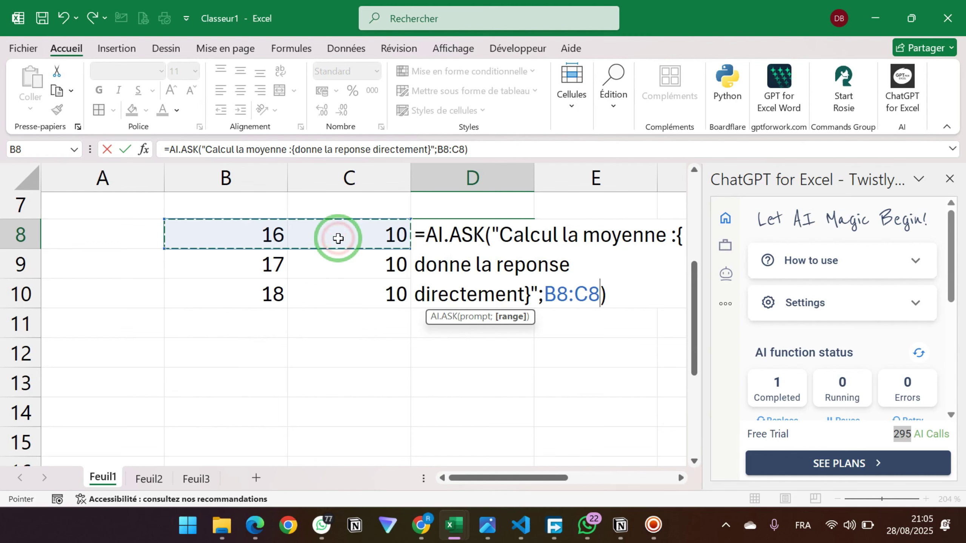
pyautogui.press('Return')
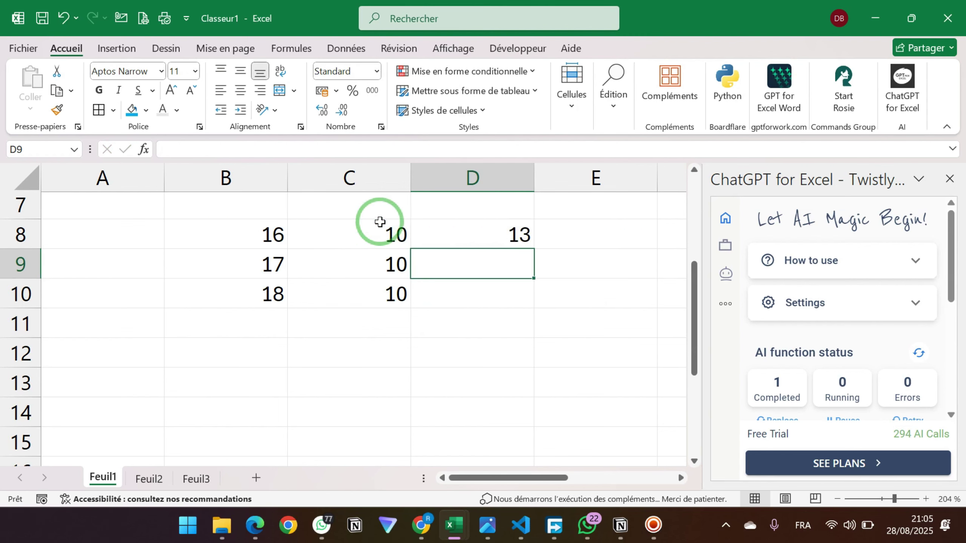
# - Fill the AI.ASK average formula from D8 down to D10 and check the remaining free-trial AI calls
pyautogui.click(482, 233)
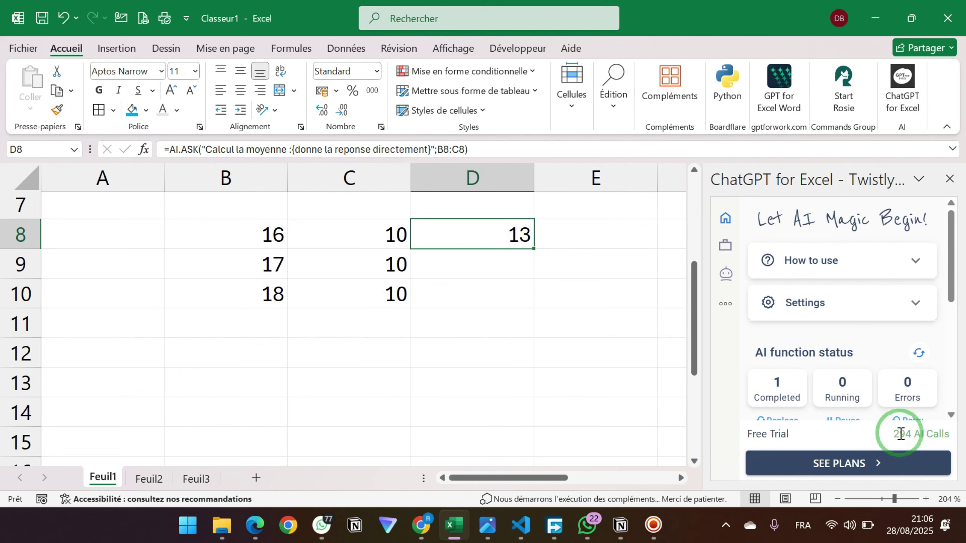
pyautogui.moveTo(534, 251); pyautogui.dragTo(534, 305)
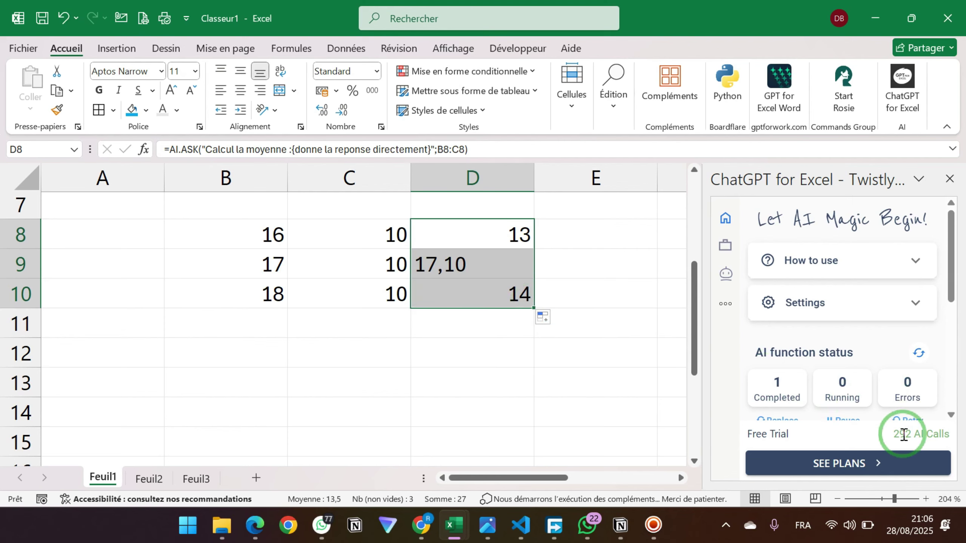
pyautogui.moveTo(899, 435); pyautogui.dragTo(912, 435)
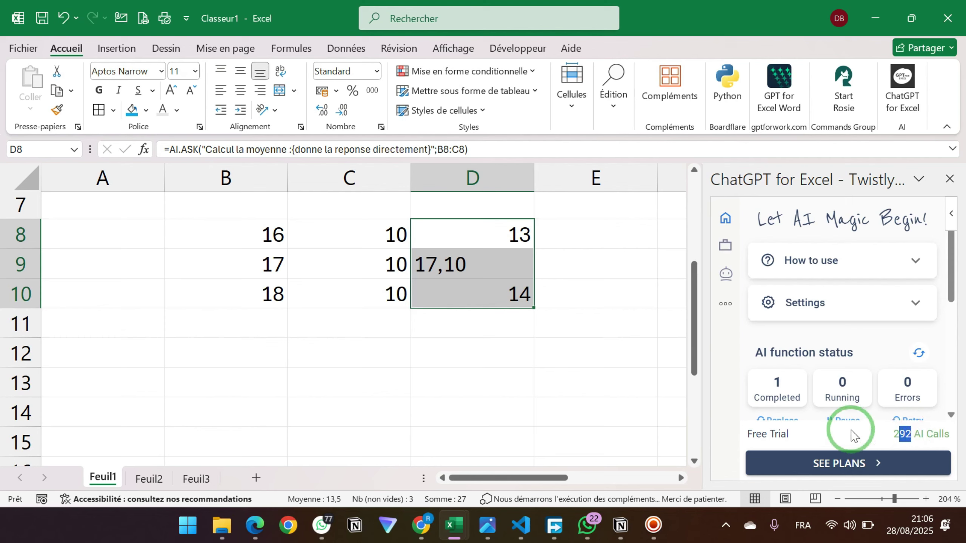
pyautogui.click(805, 431)
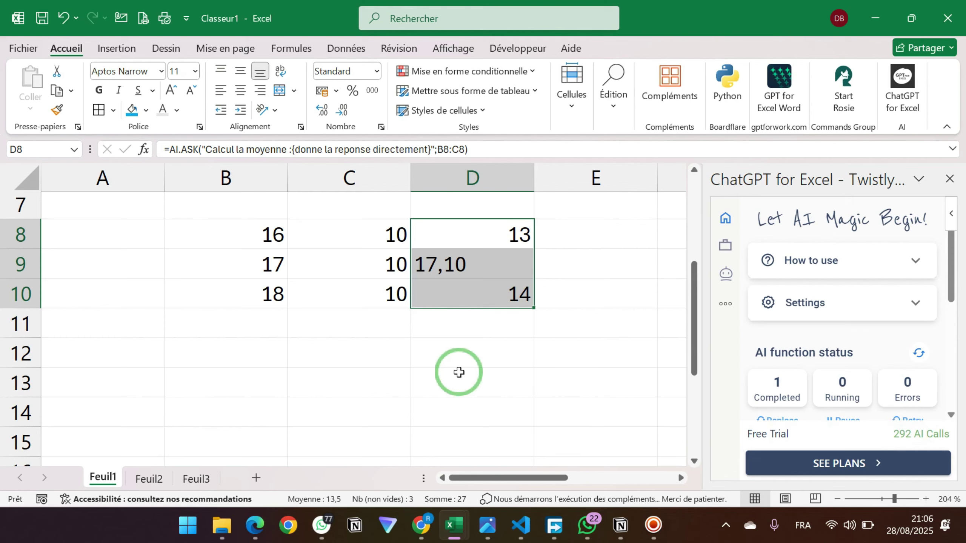